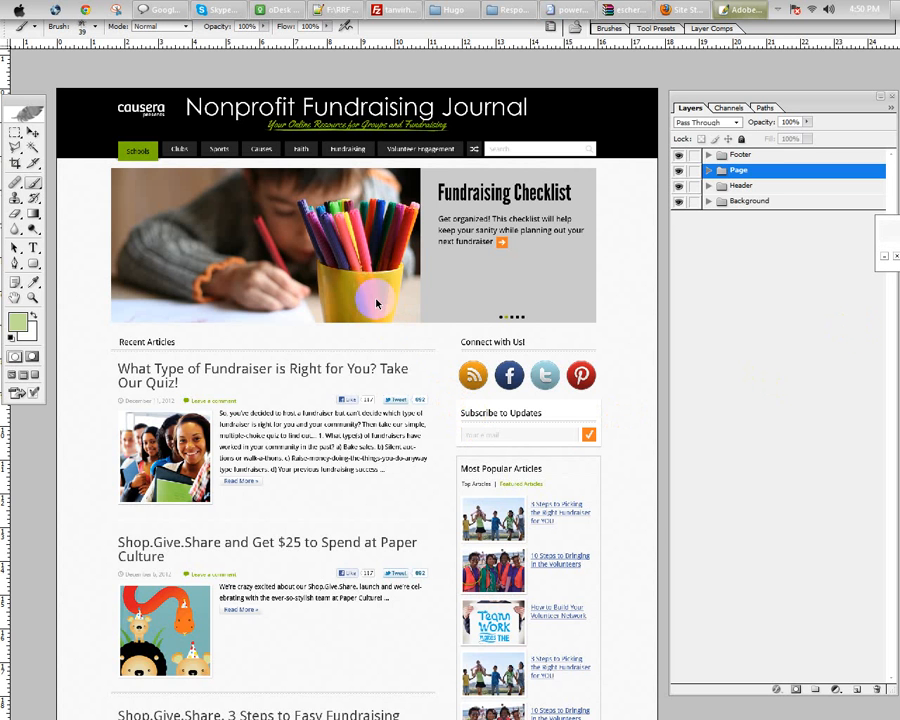
Step: Examine the causera logo, navigation tabs and header of the page design up close and in full
key(space)
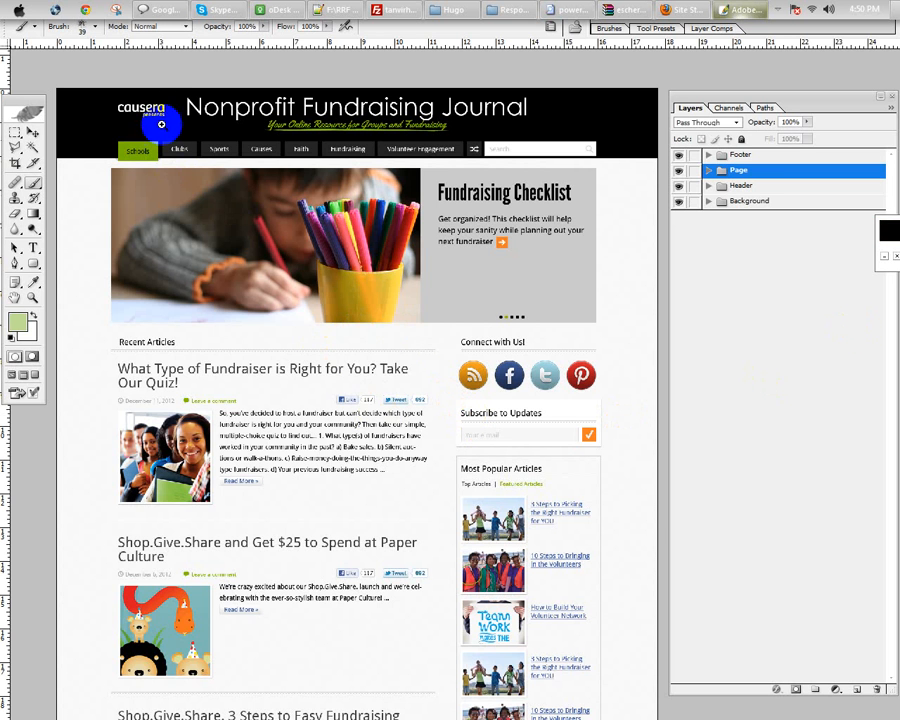
key(ctrl+space)
drag(100, 87, 232, 142)
drag(465, 382, 386, 352)
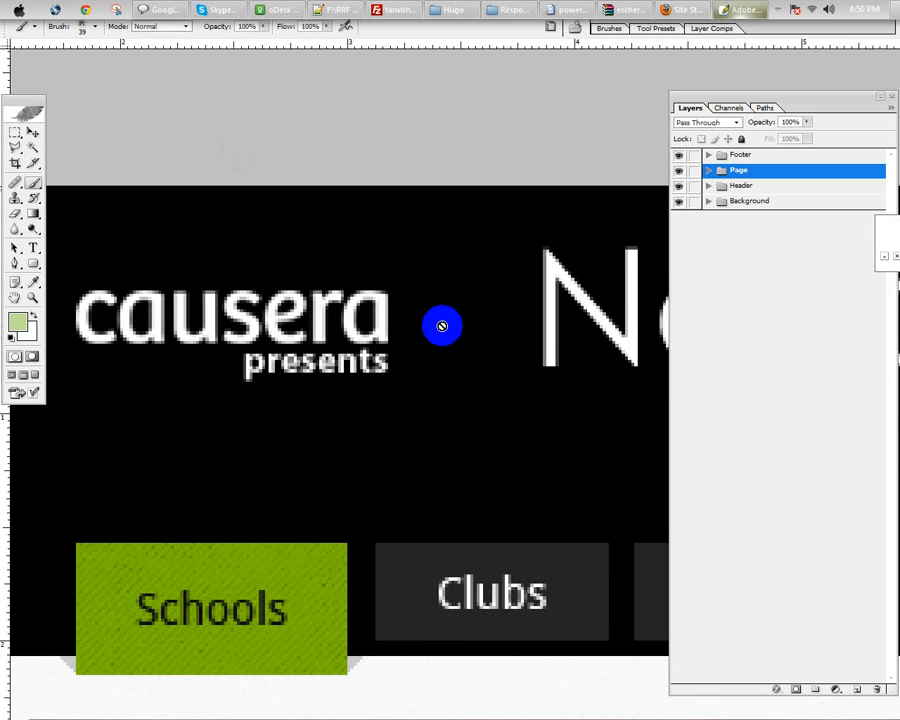
key(ctrl+minus)
key(ctrl+minus)
key(ctrl+minus)
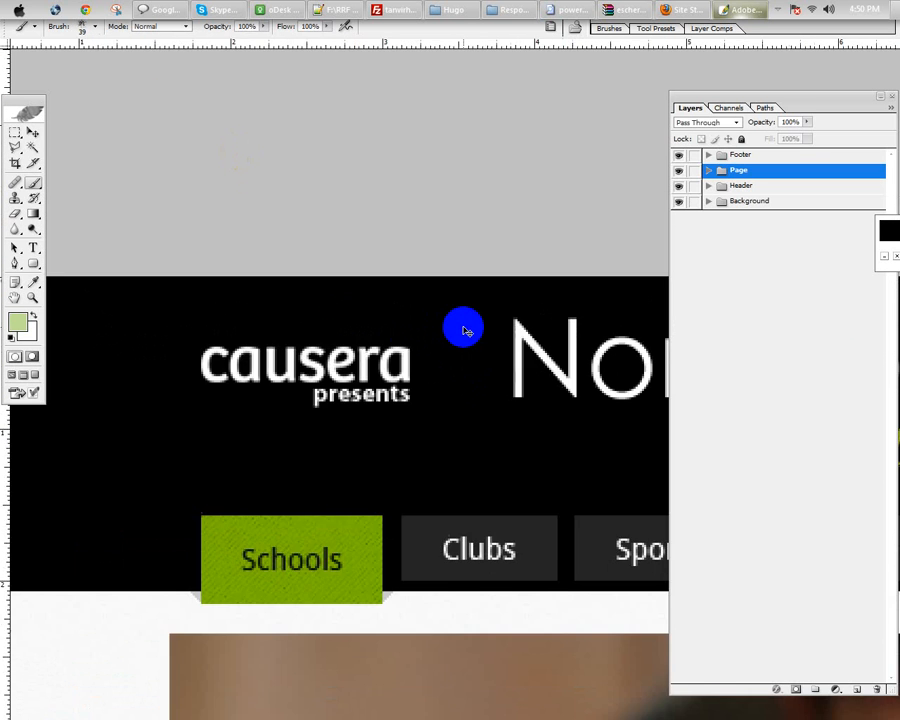
mouse_move(522, 432)
mouse_down()
mouse_move(360, 314)
mouse_move(300, 285)
mouse_up()
key(ctrl+minus)
key(ctrl+minus)
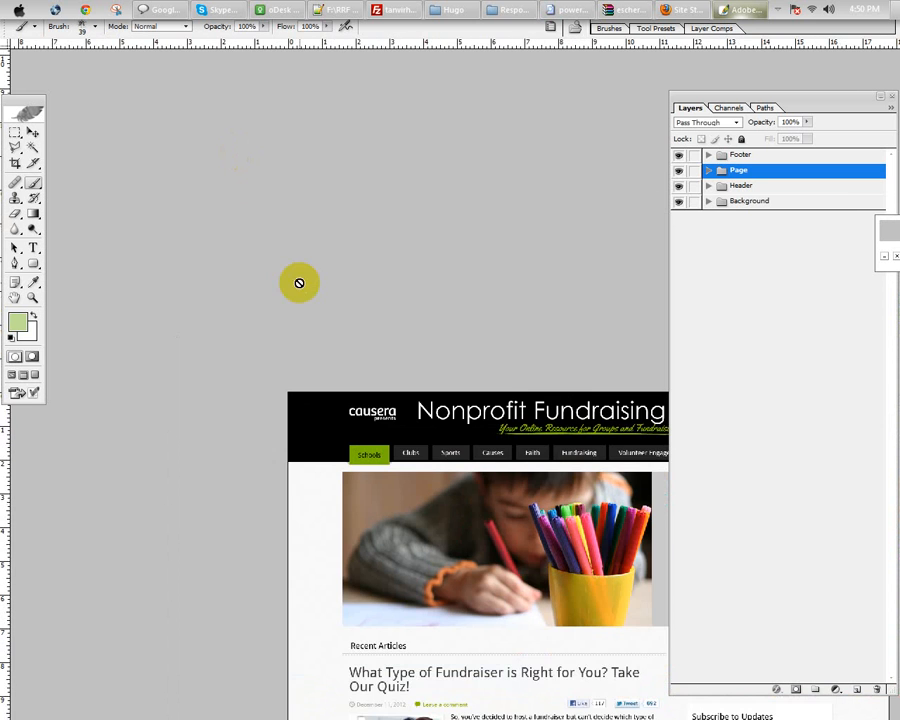
drag(446, 430, 245, 211)
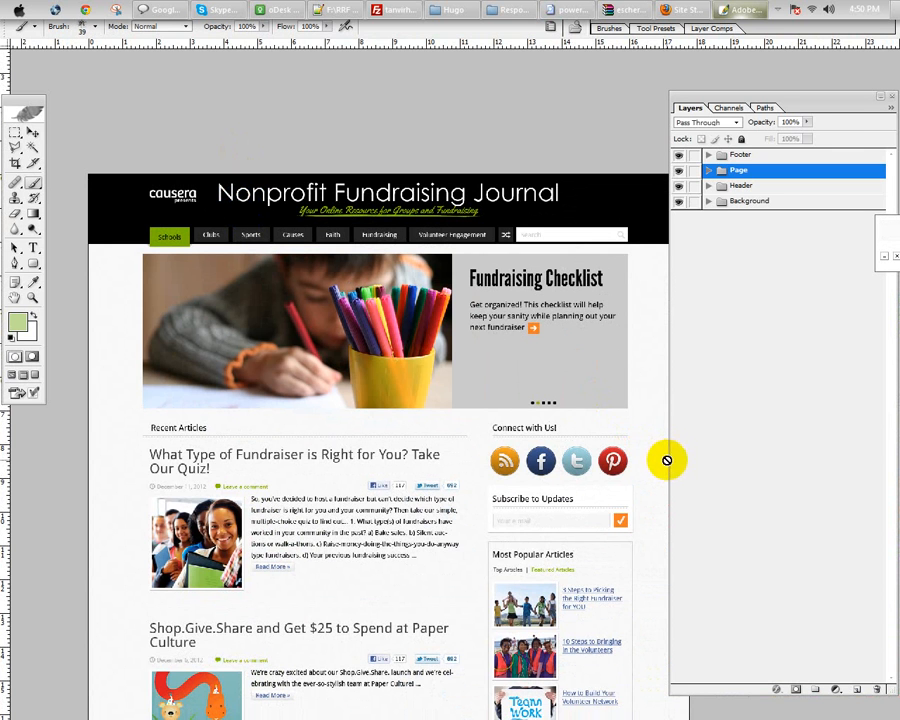
Step: Narrow the Layers palette to uncover the design and remove Paths from its palette group
drag(670, 460, 728, 466)
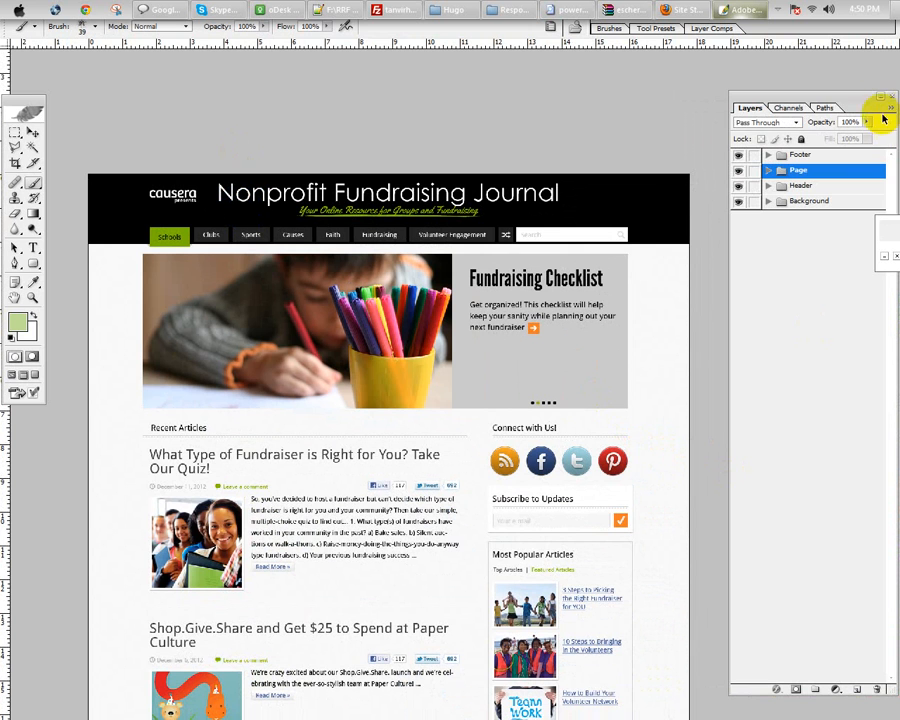
click(817, 109)
drag(817, 109, 851, 114)
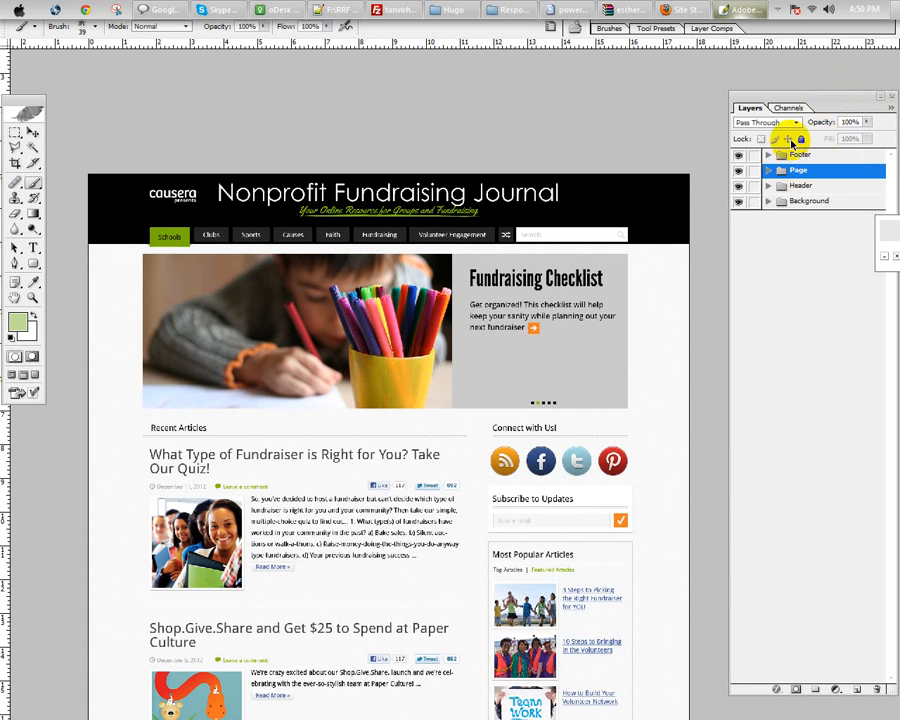
Step: Check what the Background, Header and Page groups each contain by hiding and showing them one at a time
click(740, 203)
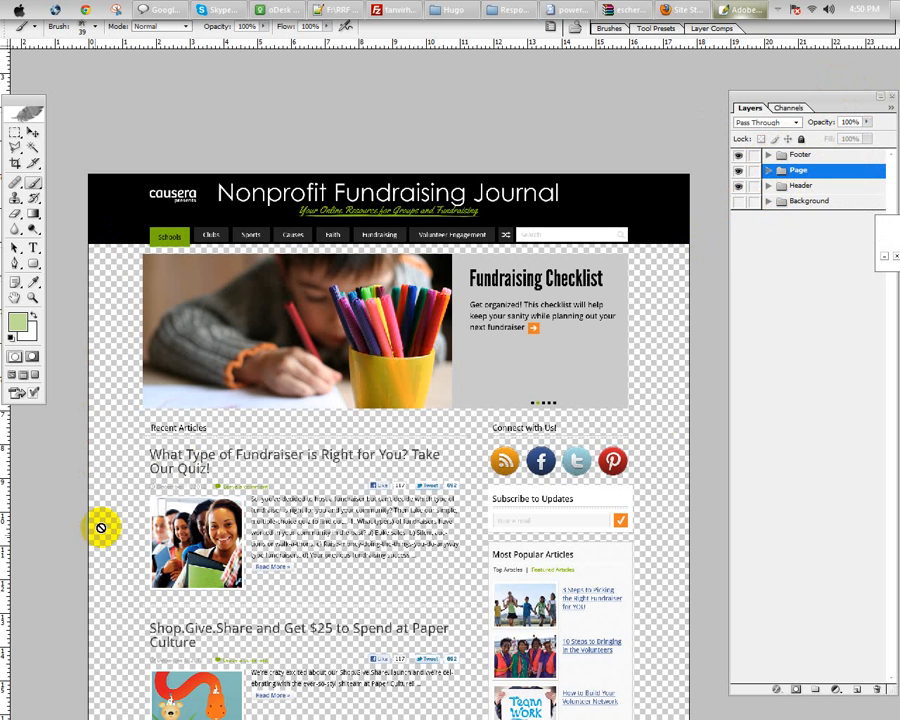
click(738, 203)
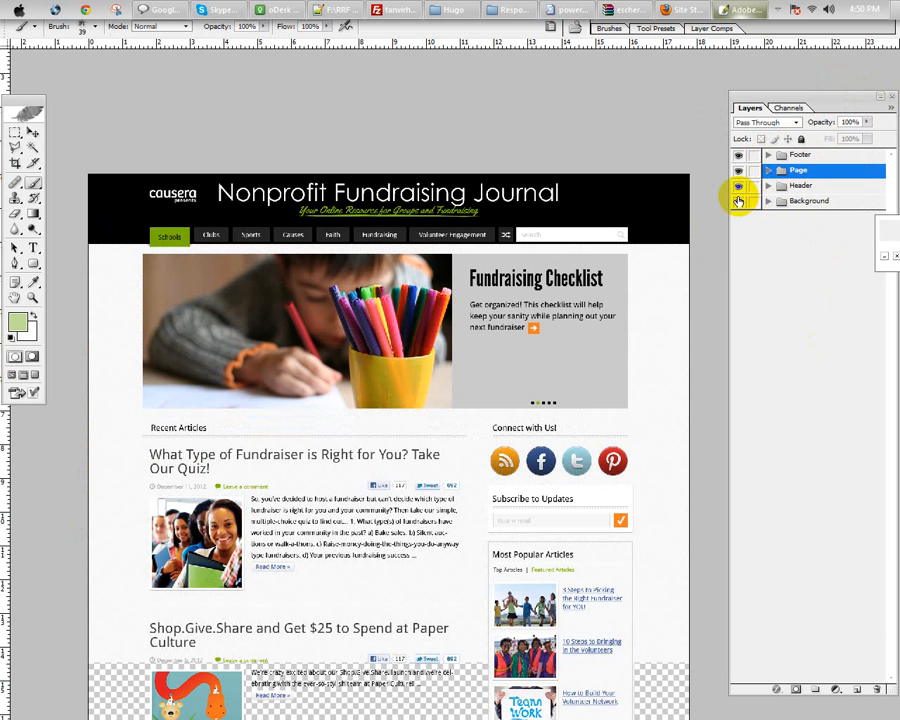
click(740, 186)
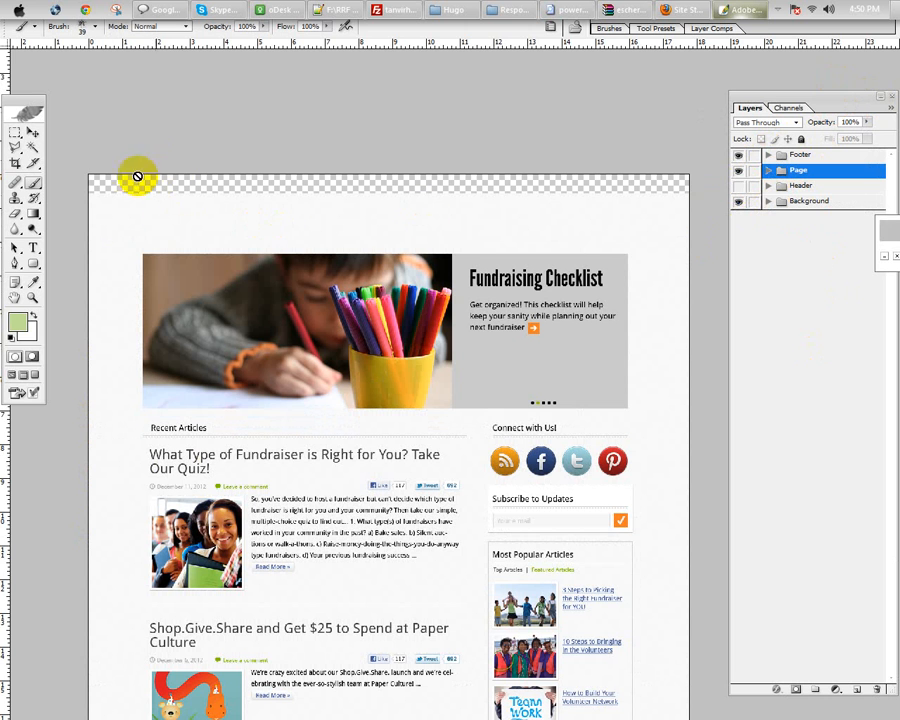
click(740, 187)
click(741, 171)
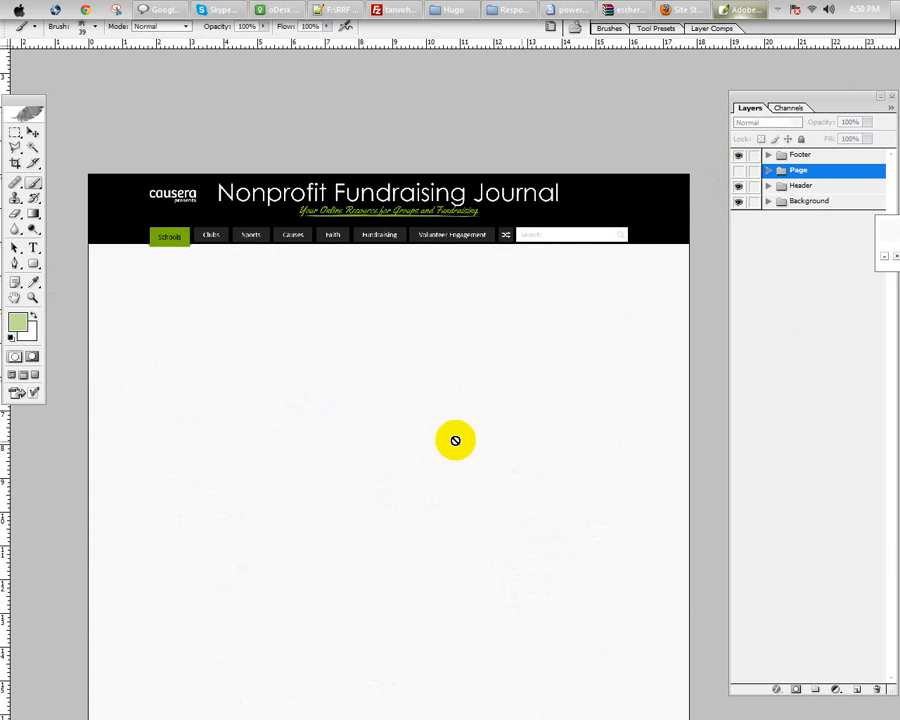
scroll(466, 368, down, 3)
scroll(471, 371, up, 2)
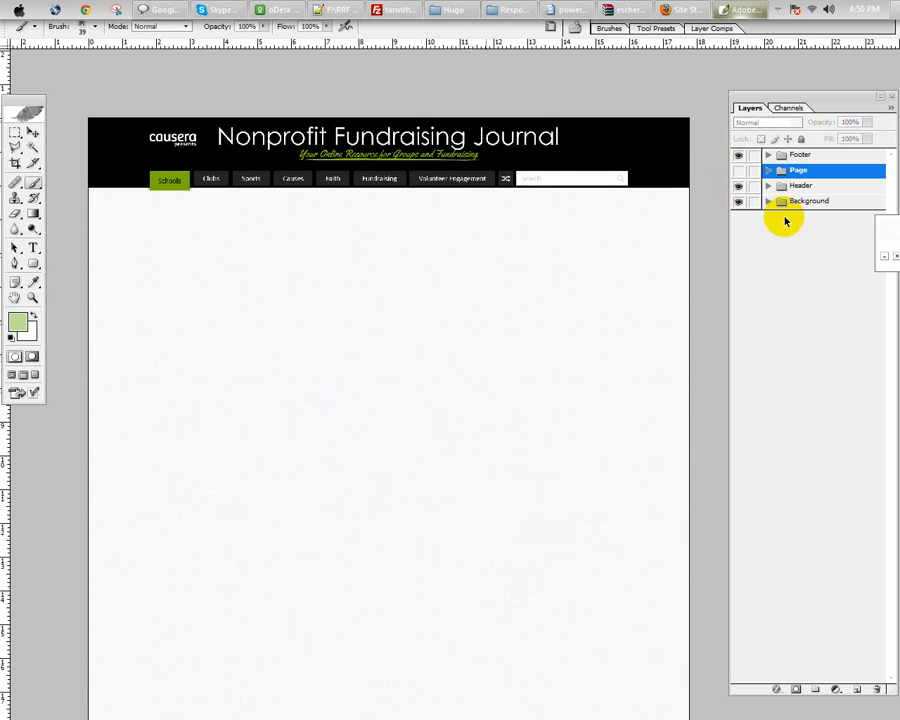
click(739, 171)
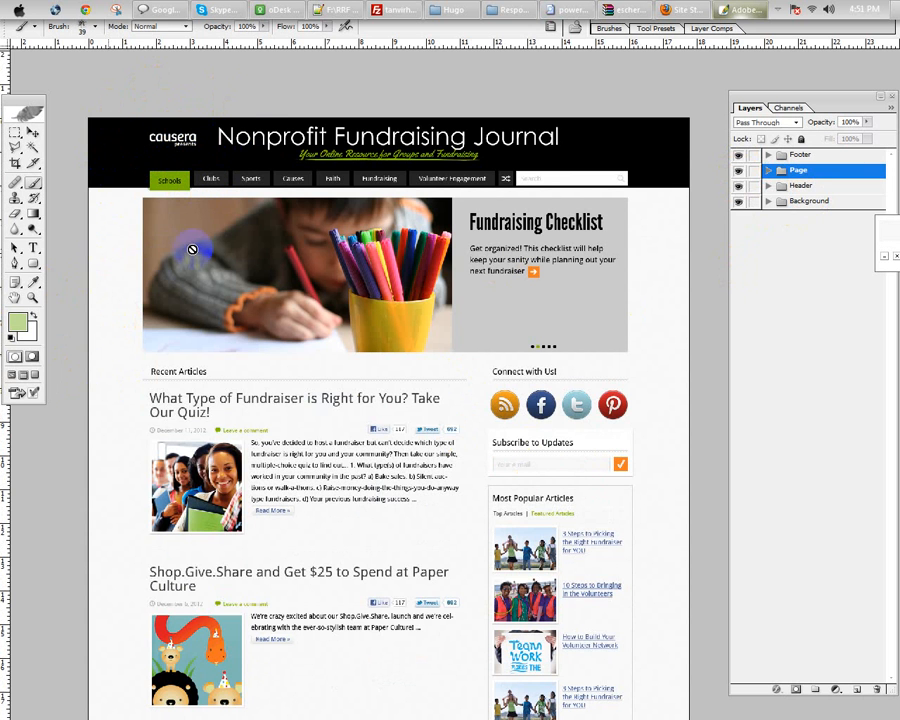
Step: Hide the Background, Page and Footer groups, plus Search, Menu and Title inside Header, leaving the logo on its header background
click(738, 201)
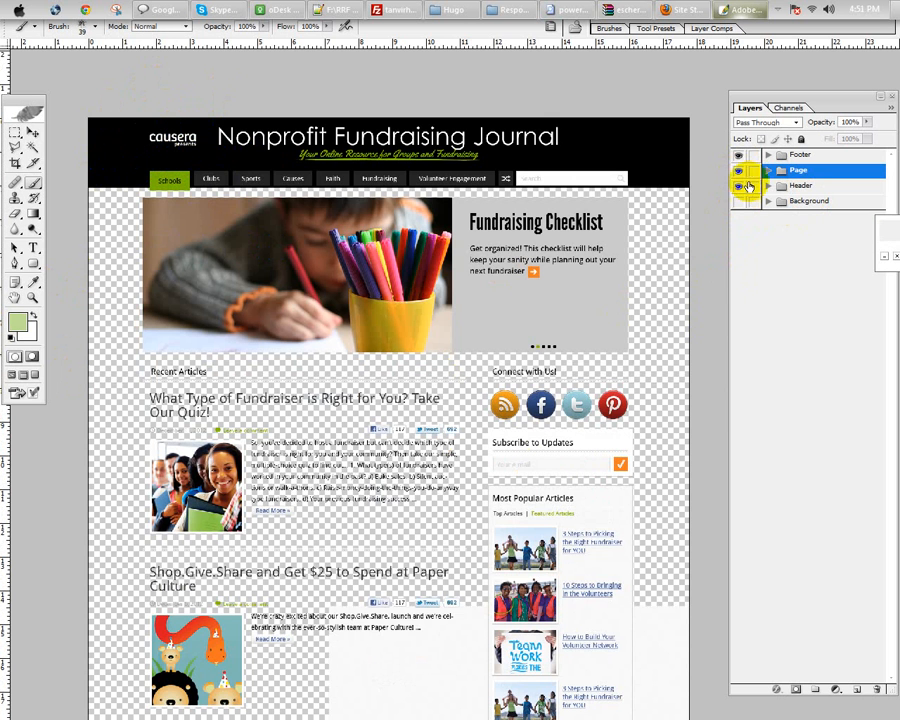
click(739, 172)
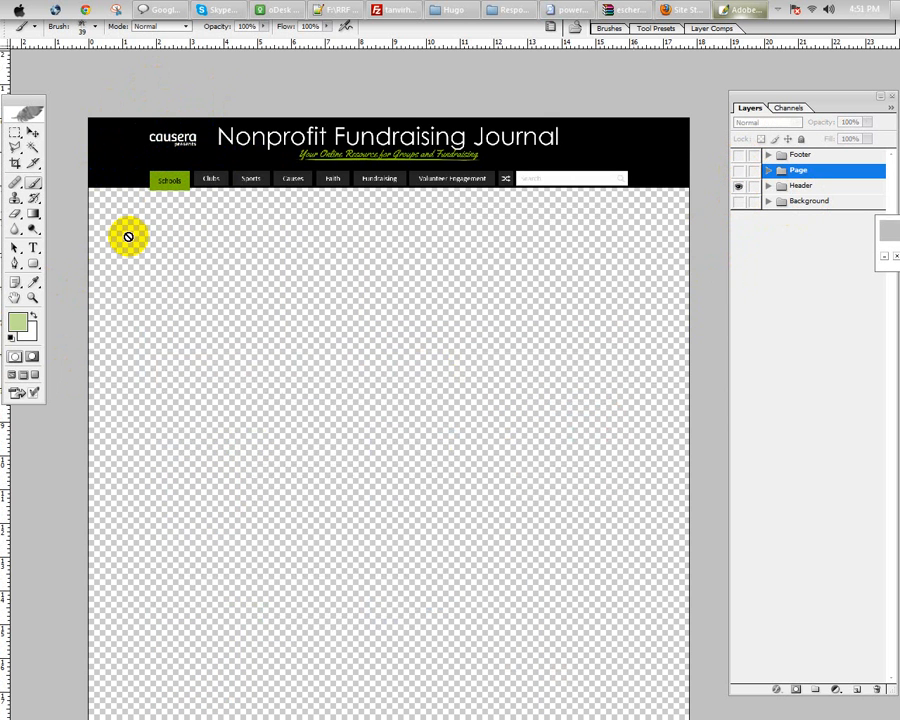
click(768, 186)
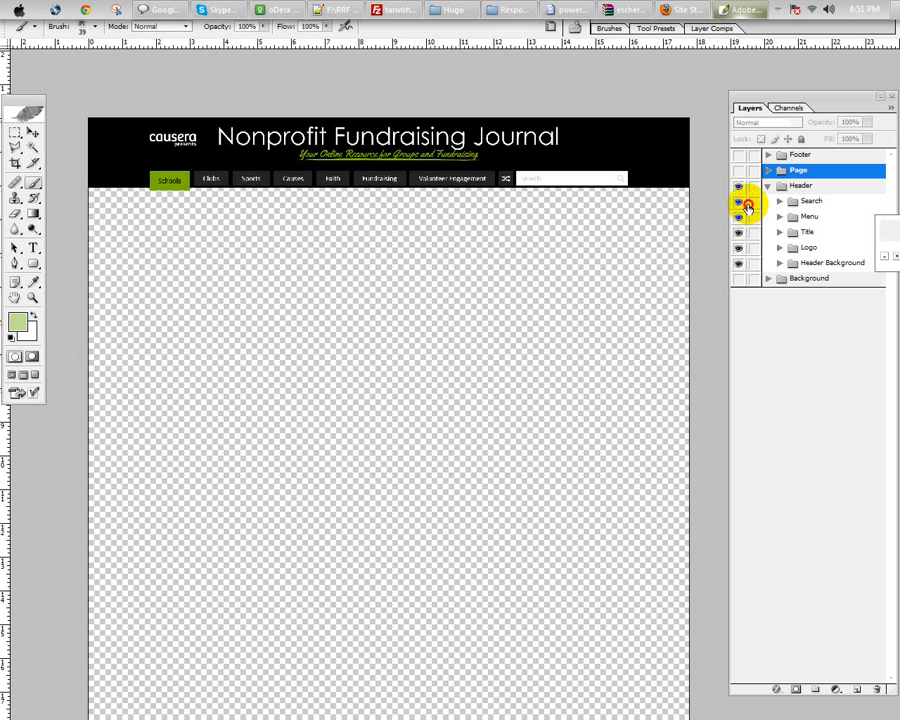
click(738, 201)
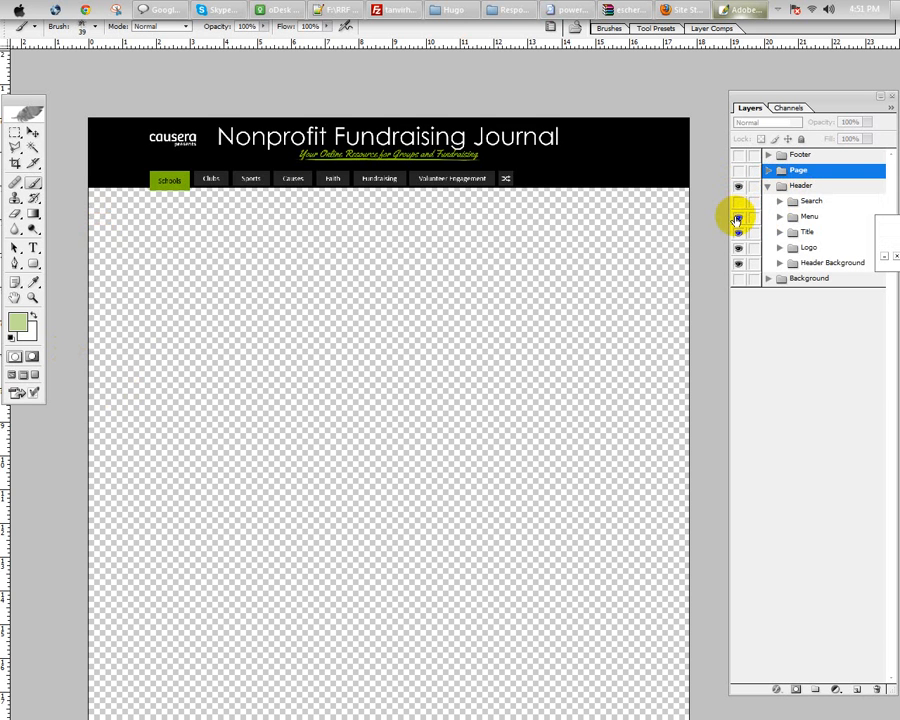
click(738, 216)
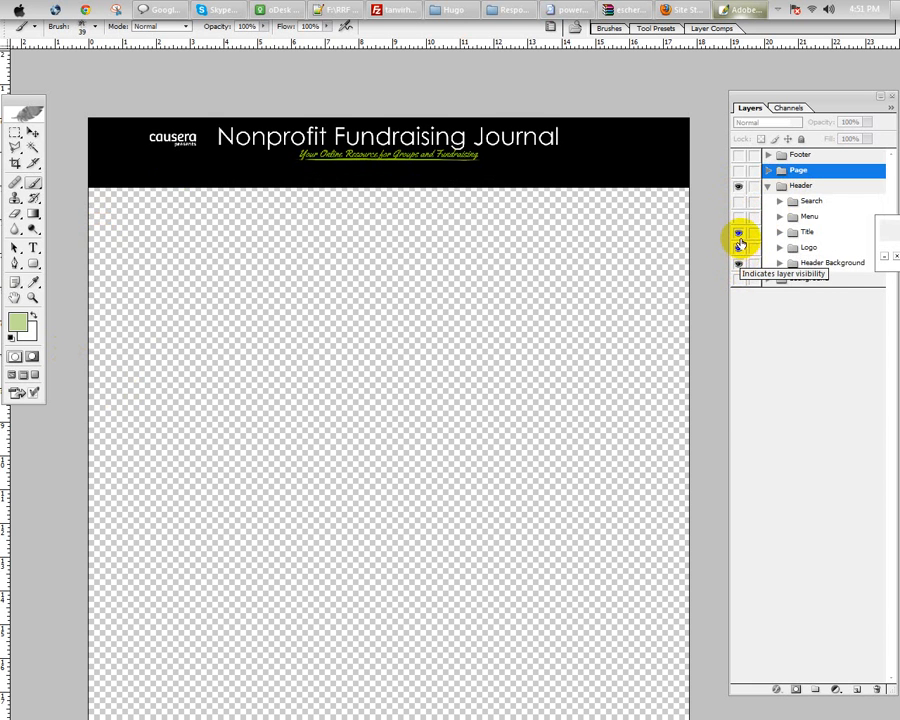
click(738, 234)
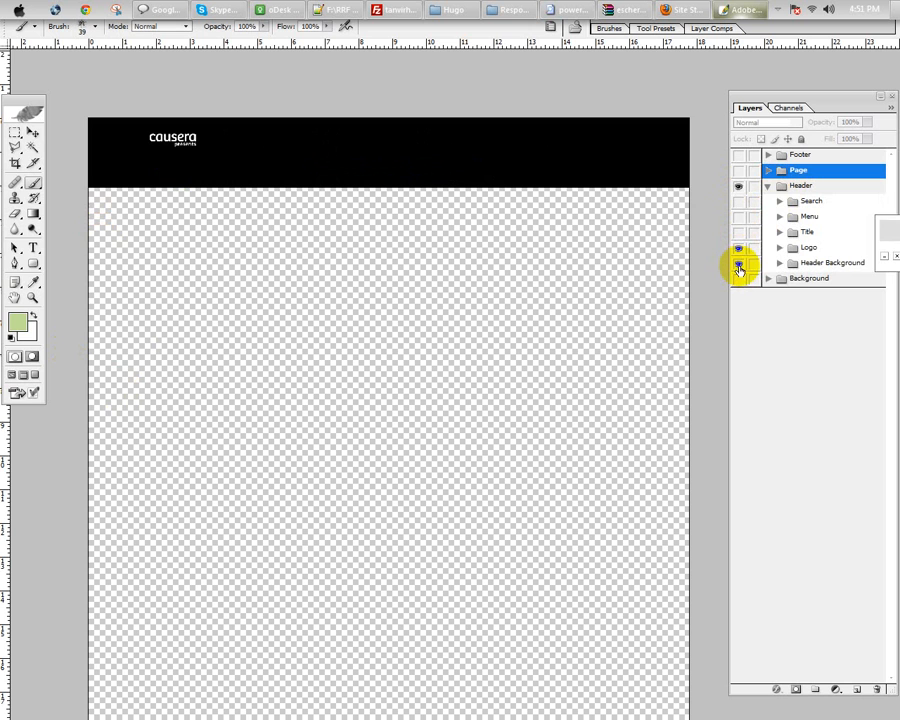
click(738, 265)
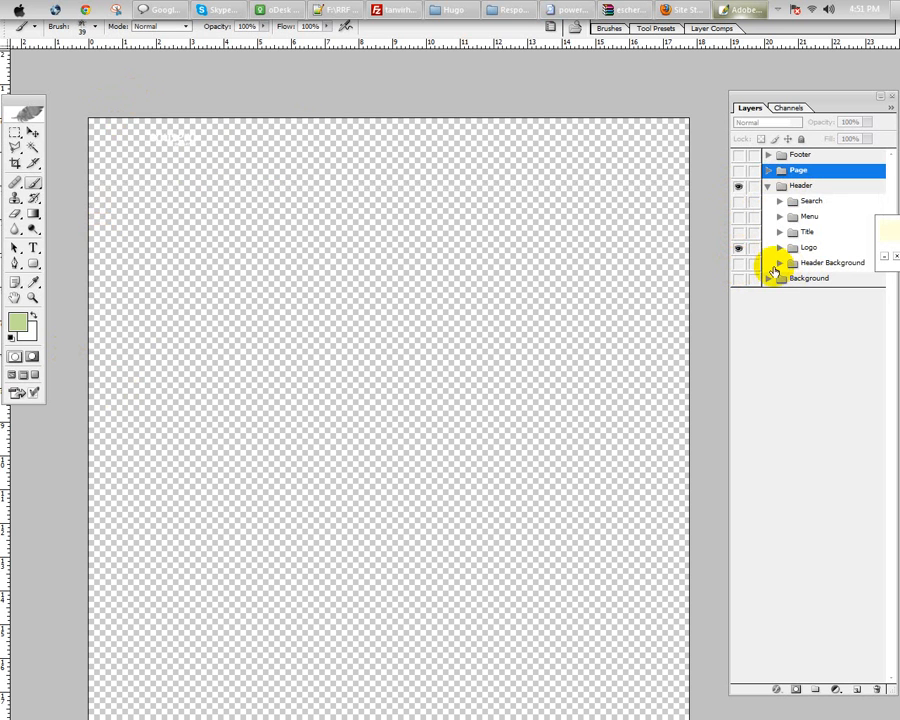
click(739, 265)
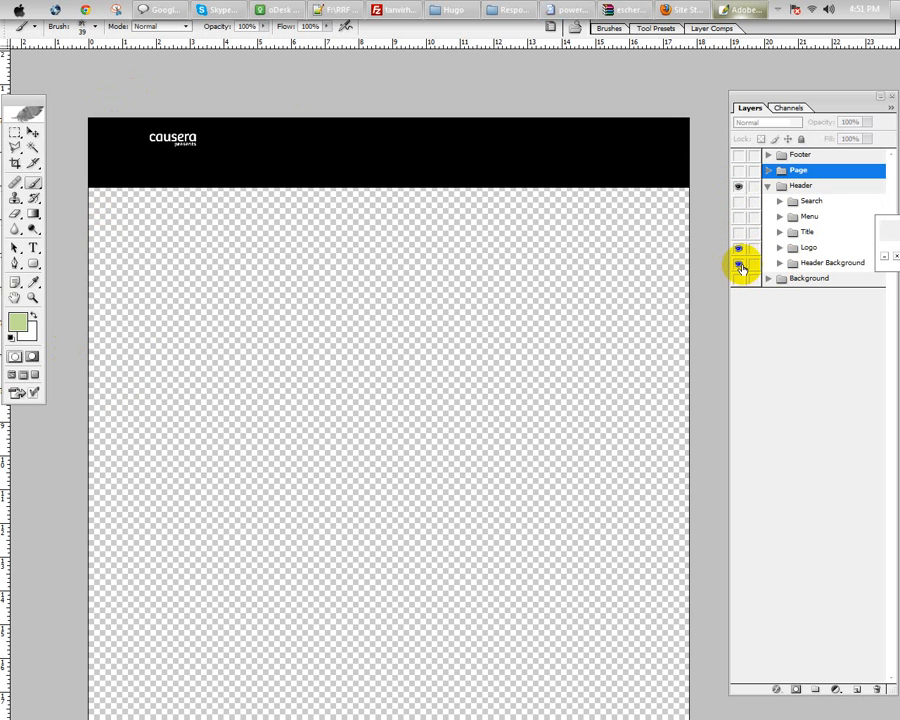
Step: Crop the document closely around the causera logo and hide the Header Background group
key(c)
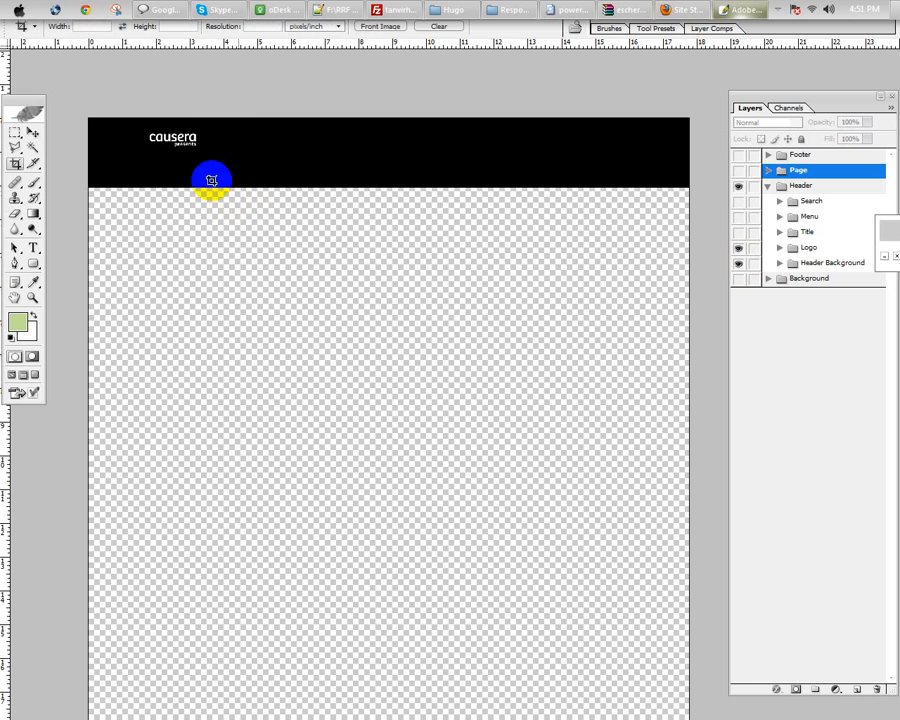
drag(120, 103, 336, 199)
drag(322, 251, 368, 356)
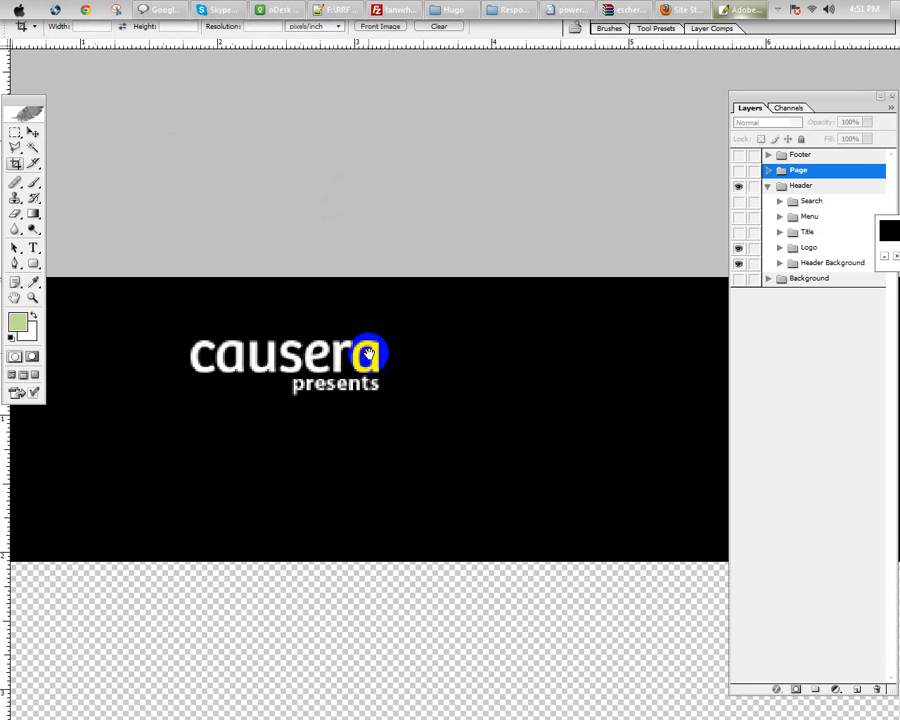
drag(174, 324, 391, 405)
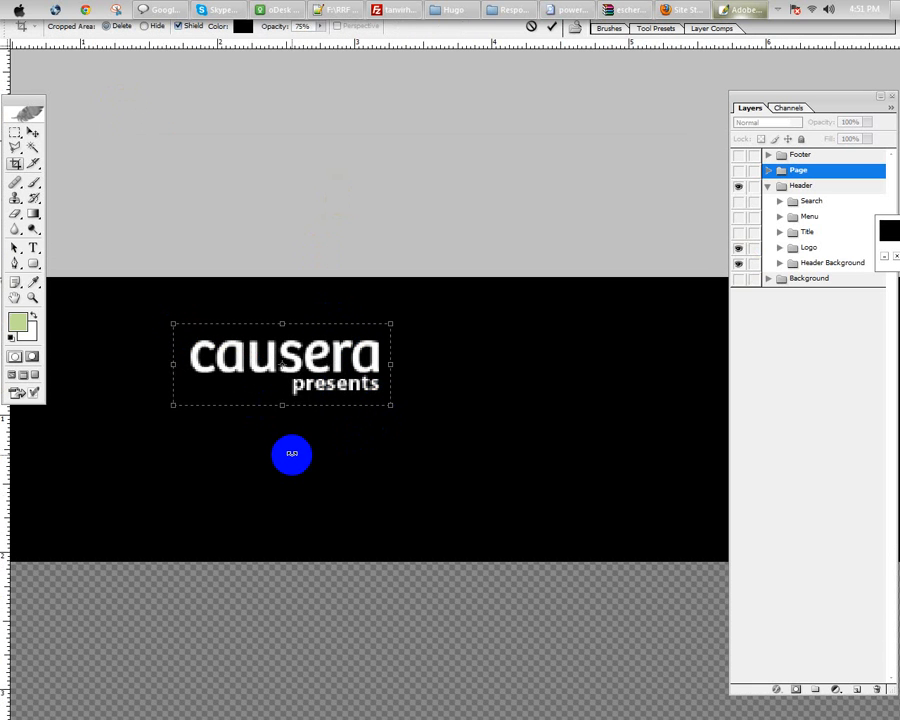
key(Return)
click(740, 264)
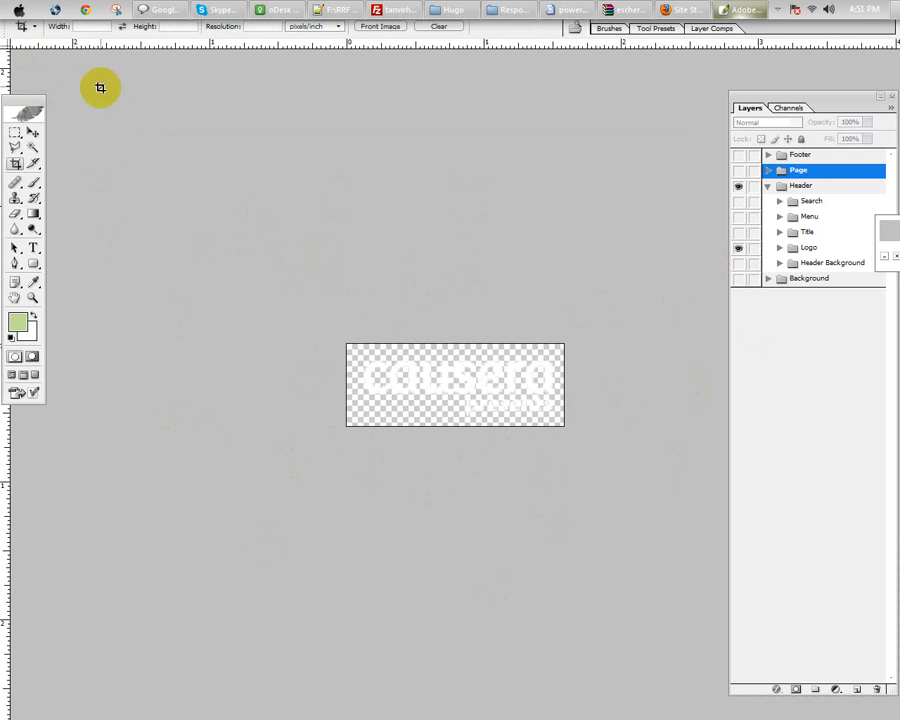
Step: Preview the transparent logo in Save for Web with the PNG-24 format, and cancel without saving
key(f)
key(f)
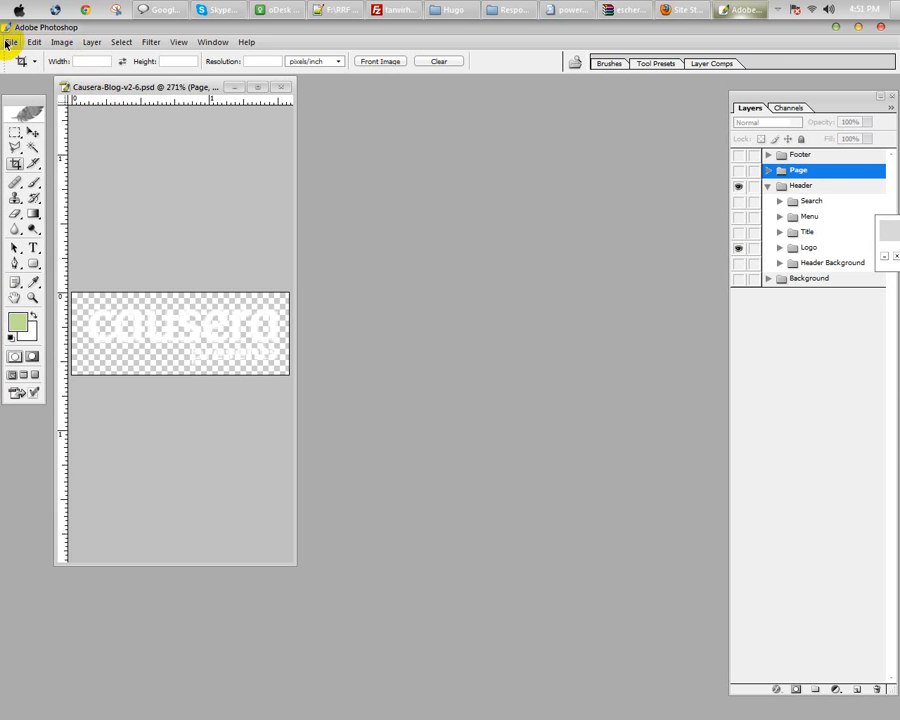
click(10, 41)
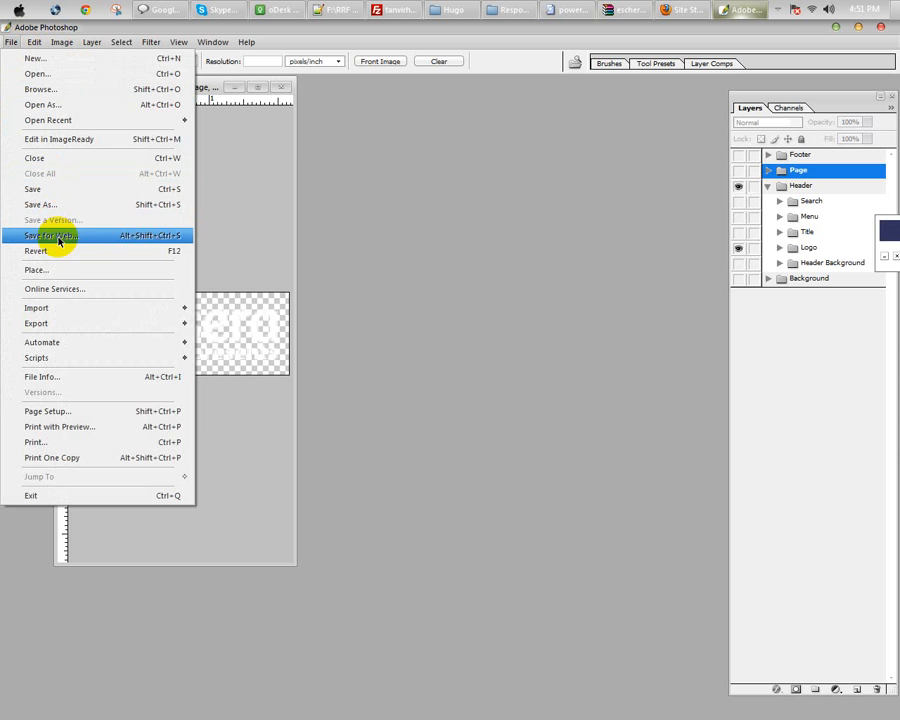
click(58, 236)
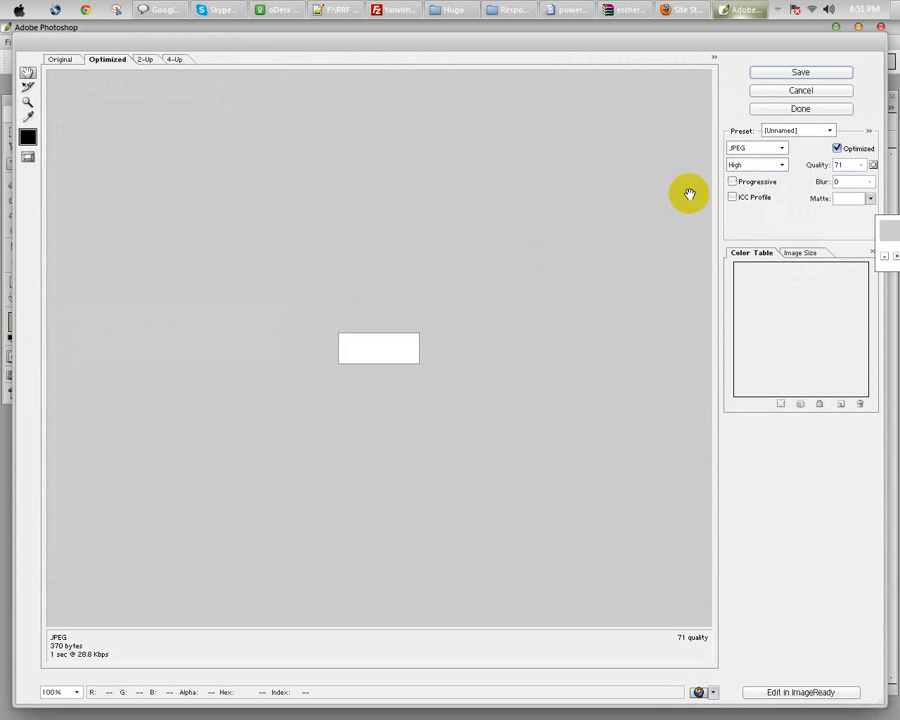
click(745, 148)
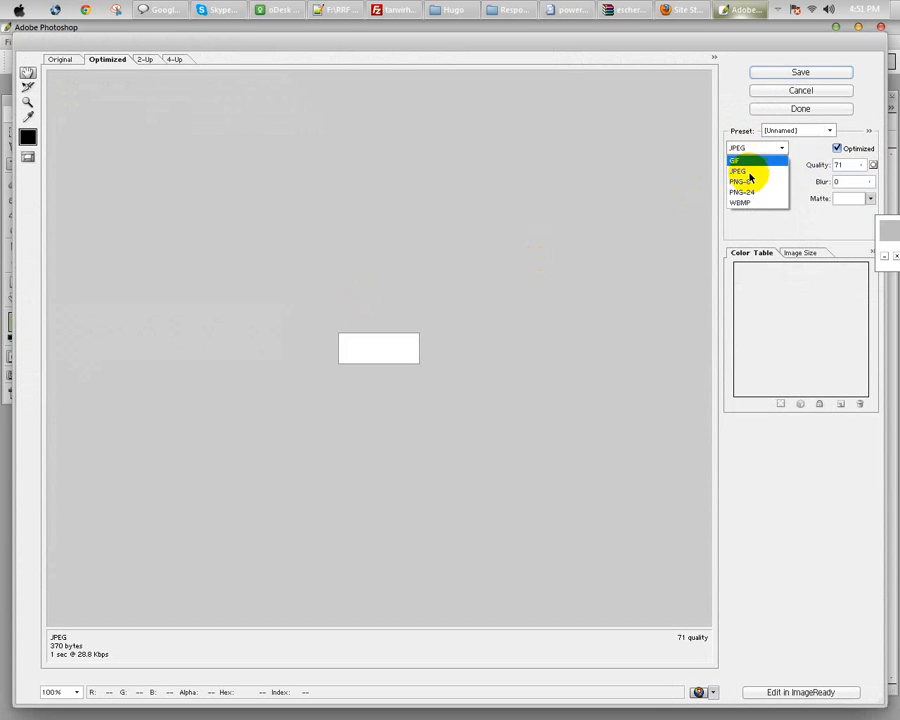
click(748, 193)
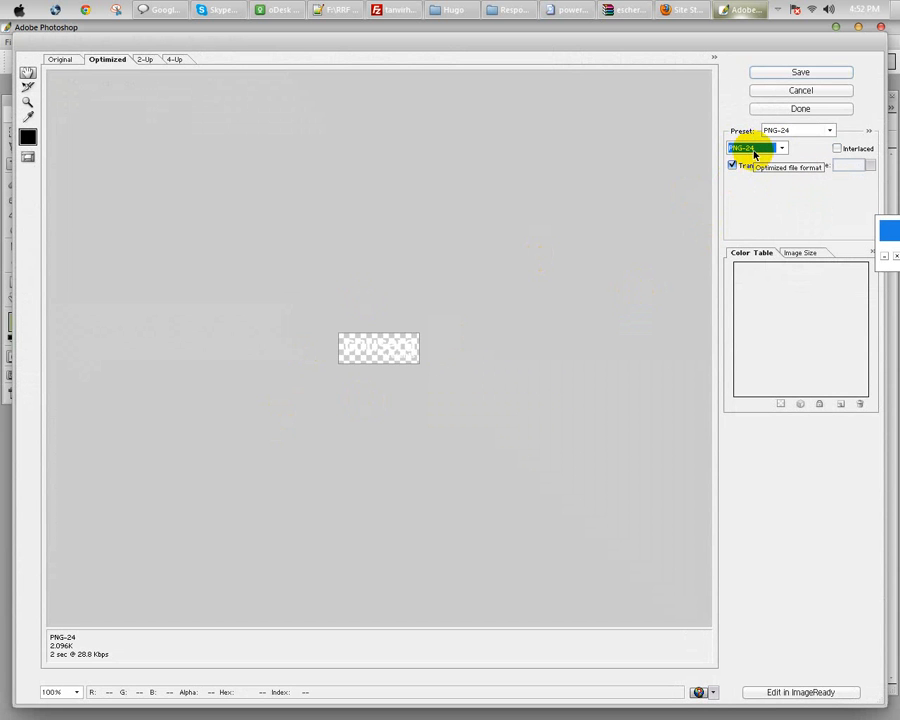
key(Escape)
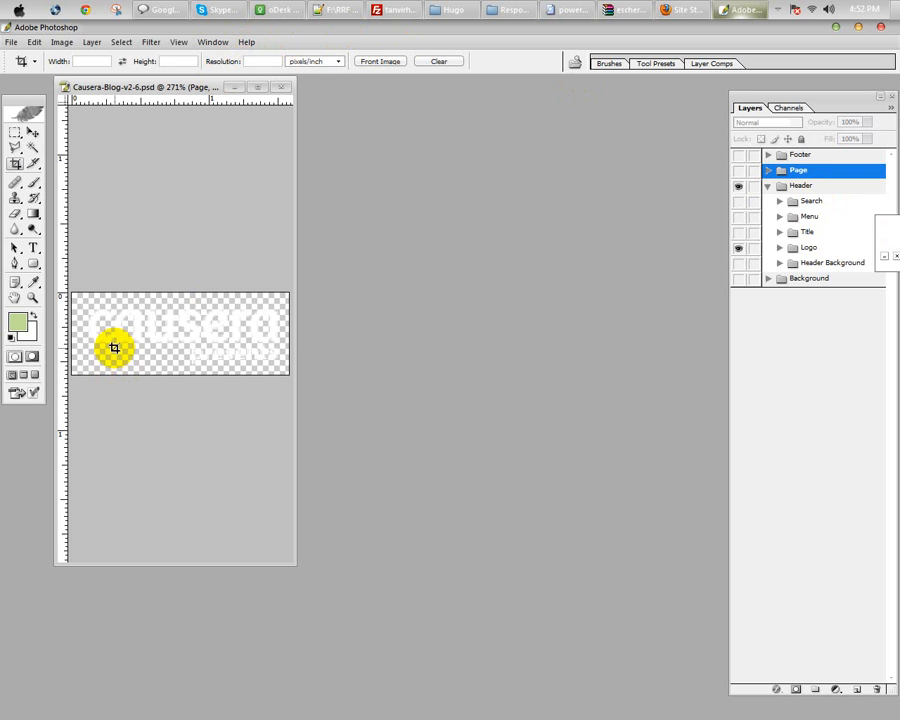
Step: Show the History palette enlarged beside the Layers palette, and restore the document to its opening snapshot
click(214, 42)
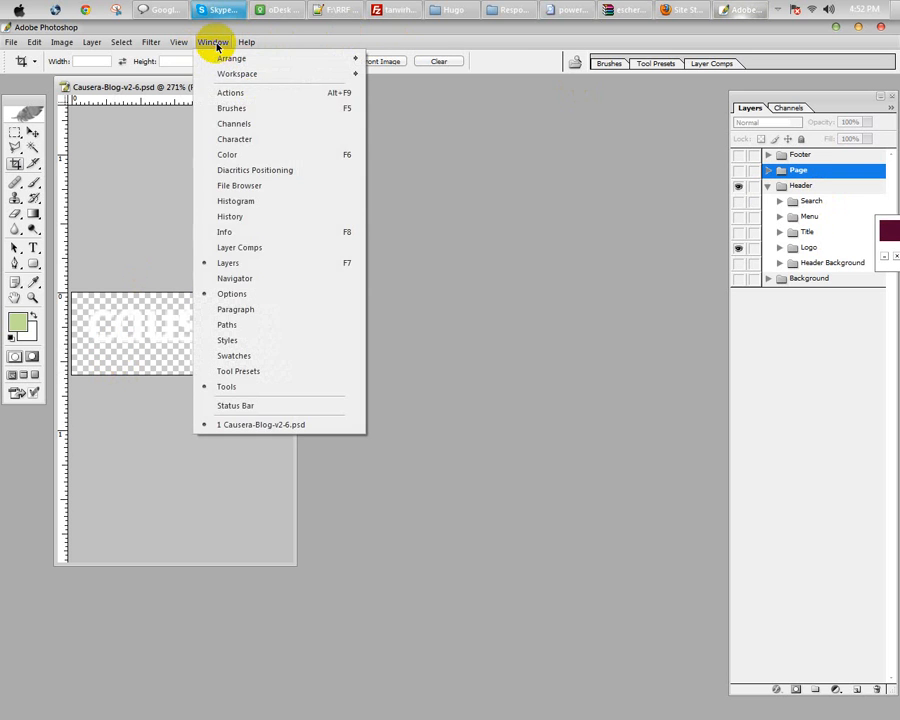
click(271, 216)
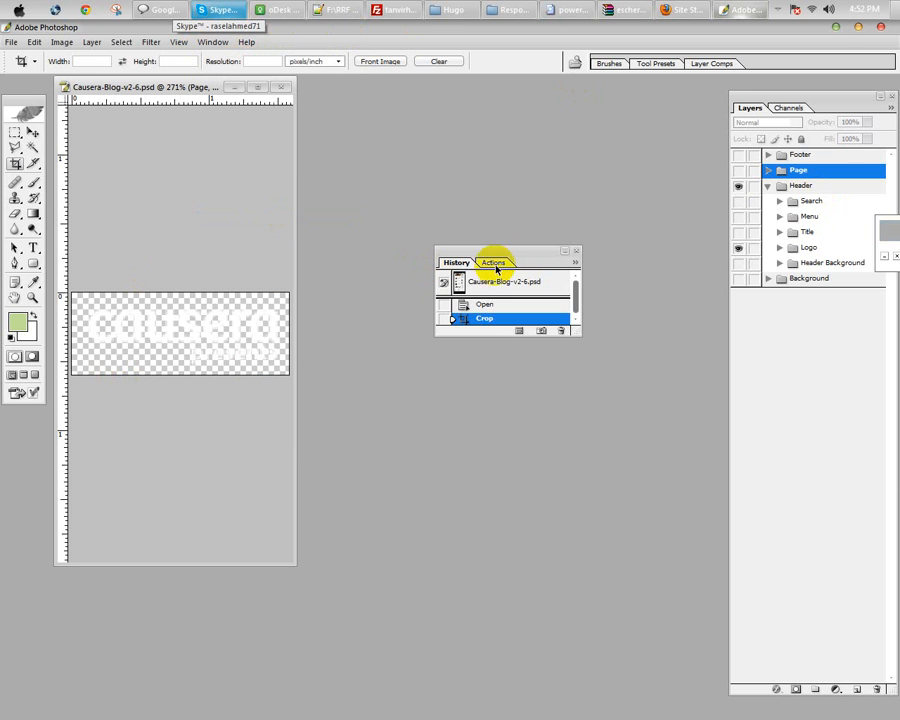
drag(528, 254, 620, 117)
drag(707, 187, 727, 402)
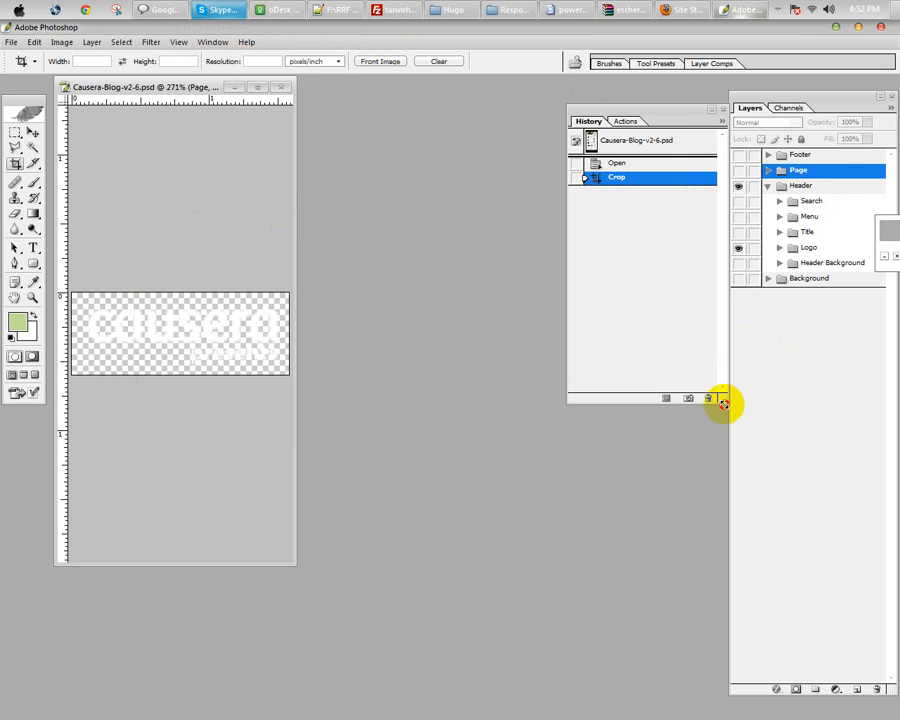
click(650, 147)
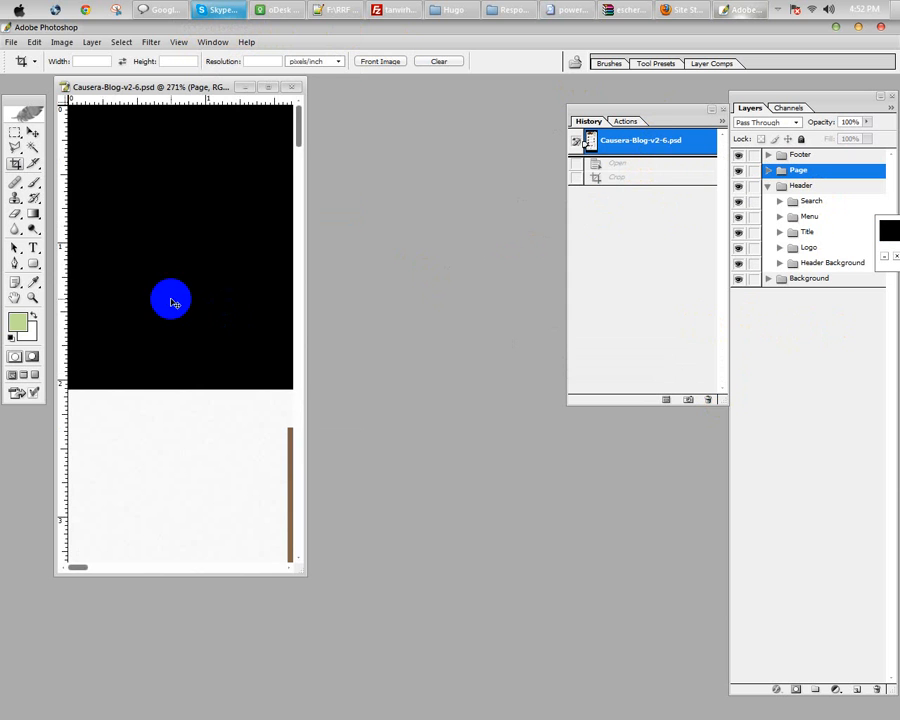
Step: Crop the full-page design closely around the green tagline "Your Online Resource for Groups and Fundraising" in the header
key(ctrl+0)
key(f)
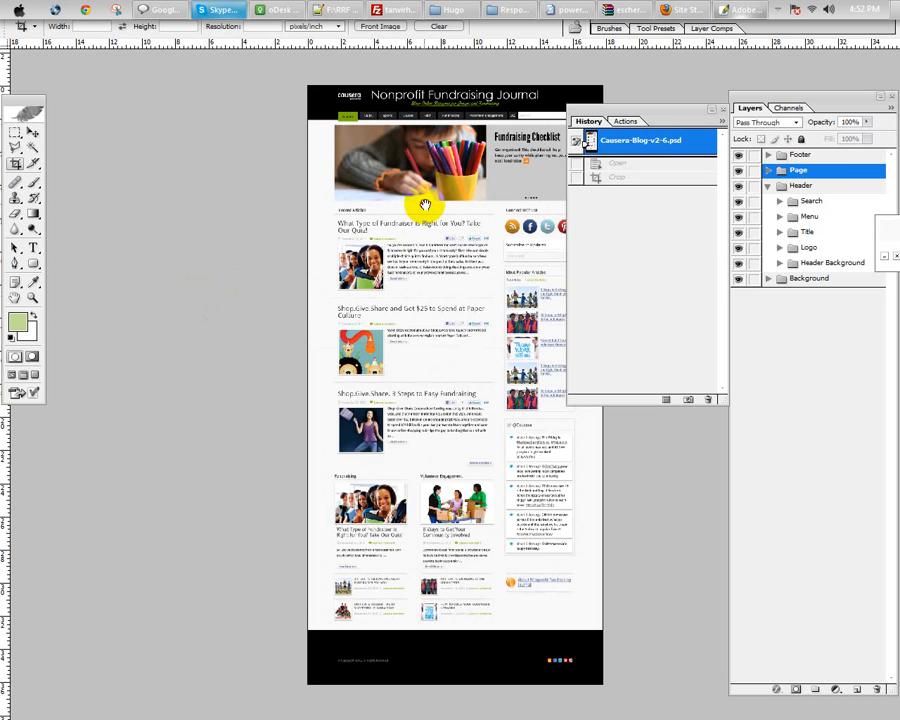
drag(425, 205, 328, 467)
drag(273, 338, 463, 409)
drag(305, 325, 183, 446)
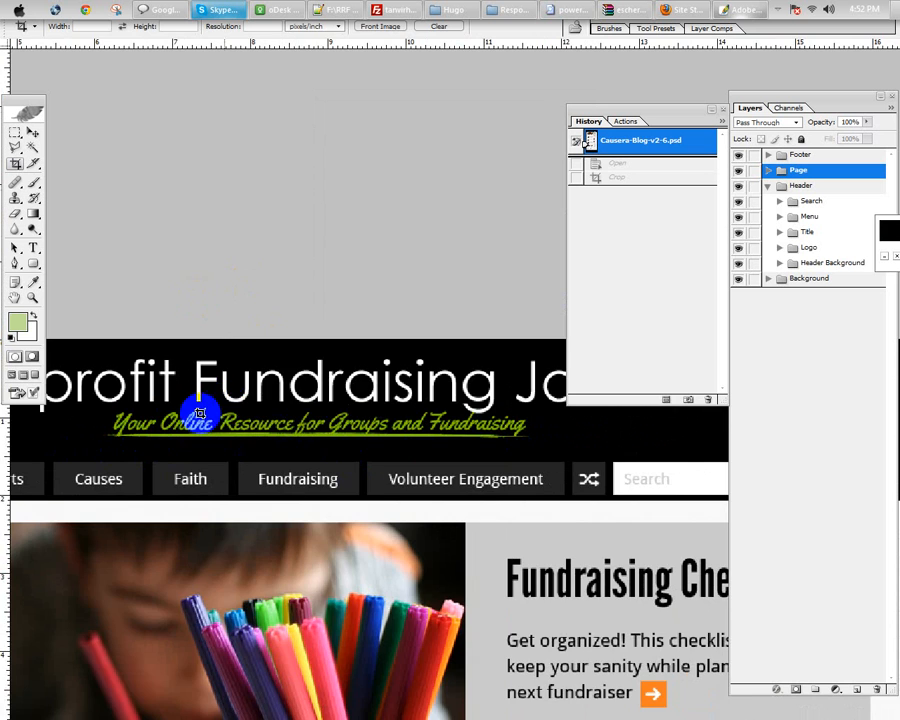
drag(193, 402, 297, 402)
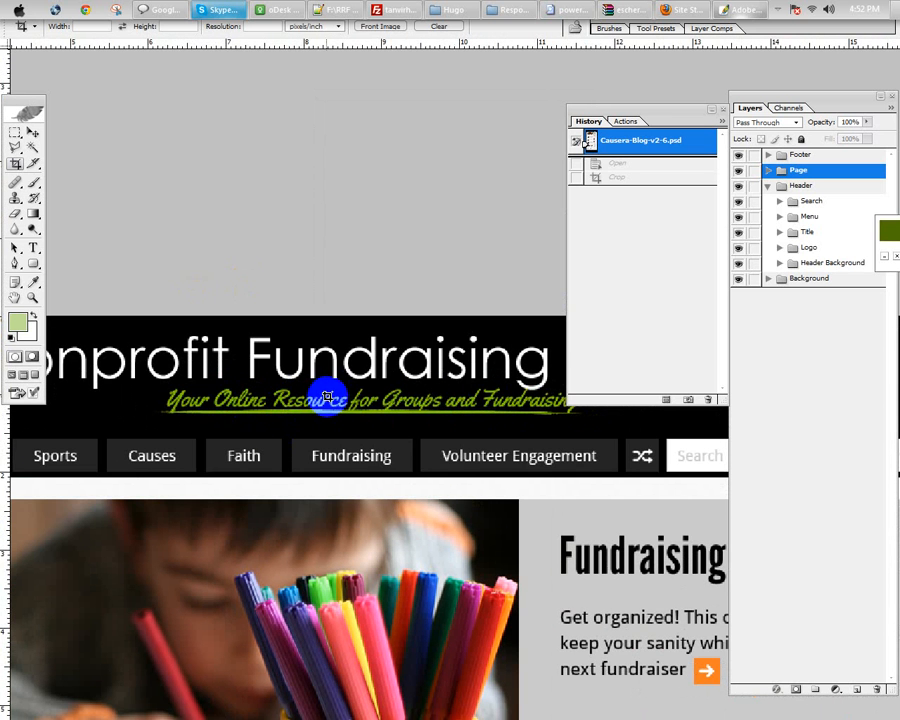
mouse_move(372, 413)
mouse_down()
mouse_move(331, 476)
mouse_move(90, 446)
mouse_move(68, 470)
mouse_move(145, 446)
mouse_move(508, 428)
mouse_move(516, 418)
mouse_up()
key(Return)
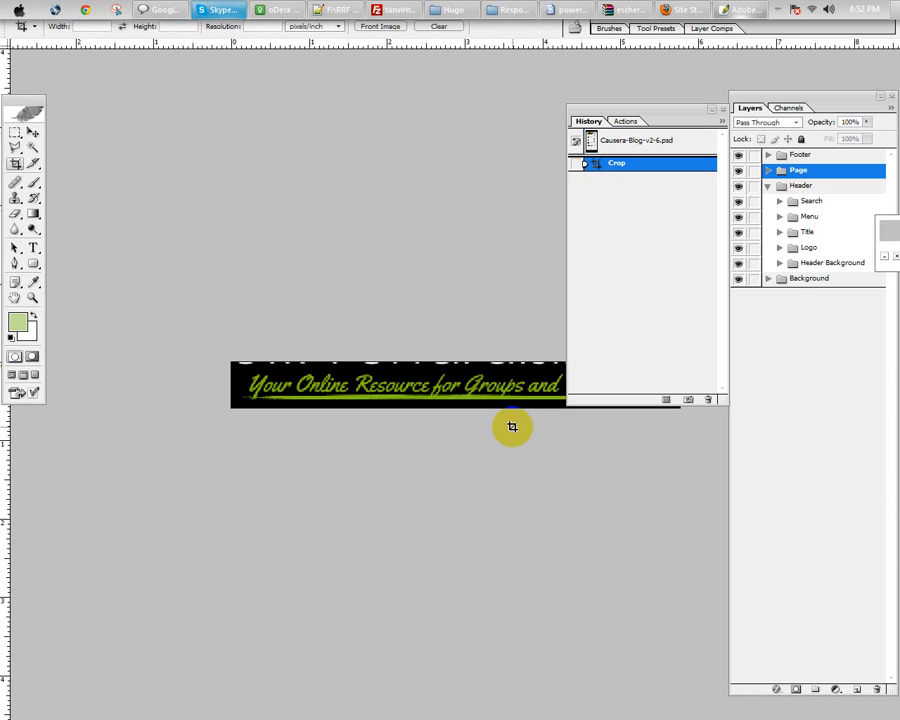
Step: Hide the Background, Page and Footer groups, plus Search, Menu, Logo and Header Background inside Header, leaving only Title visible
click(739, 277)
click(738, 170)
click(738, 155)
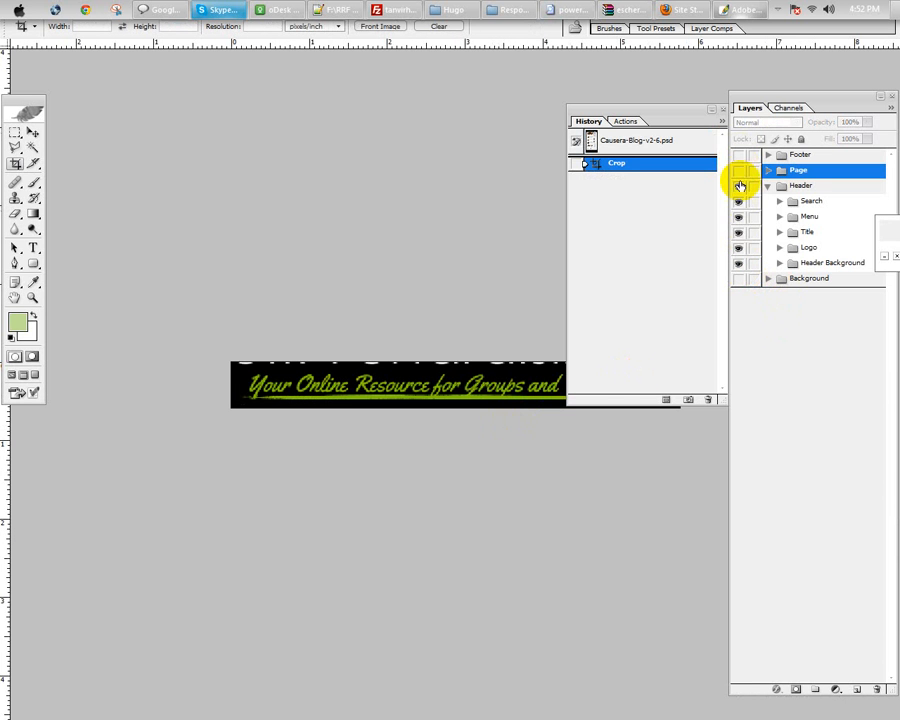
click(740, 188)
click(739, 190)
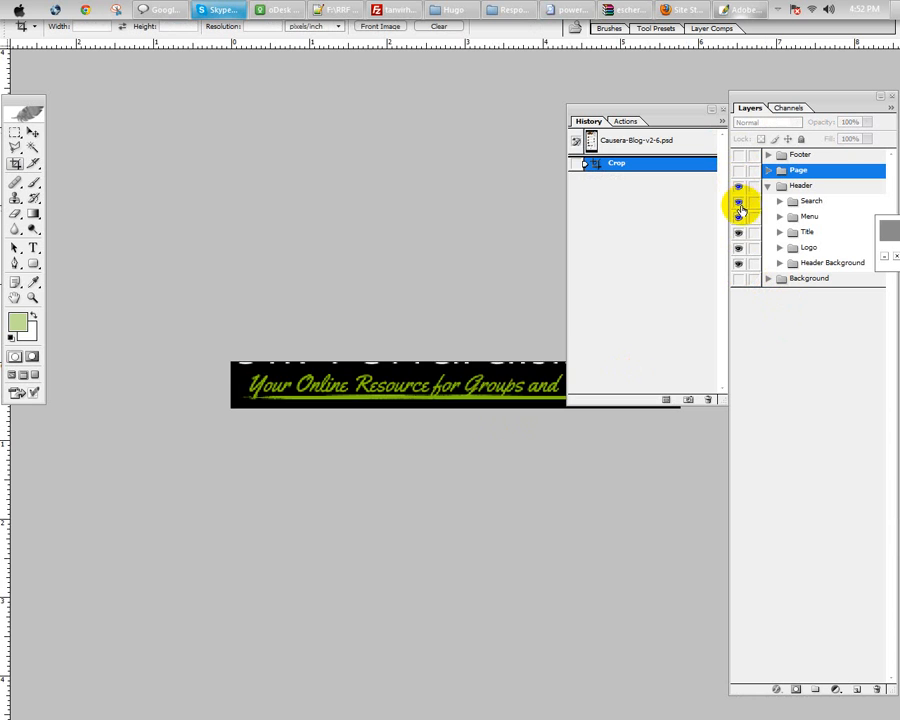
click(739, 216)
click(740, 232)
click(739, 234)
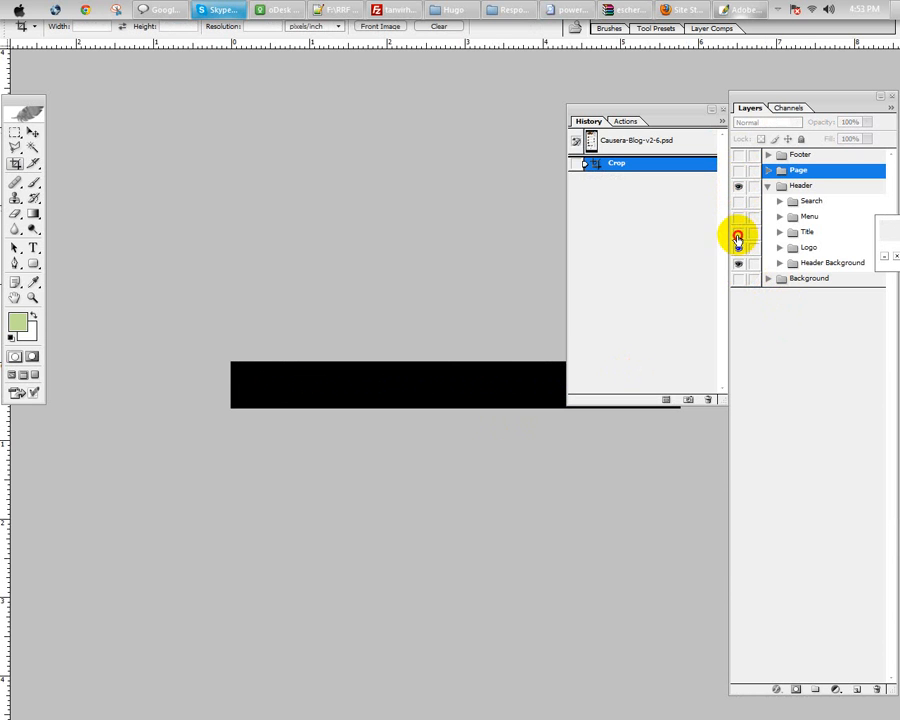
click(740, 262)
click(740, 247)
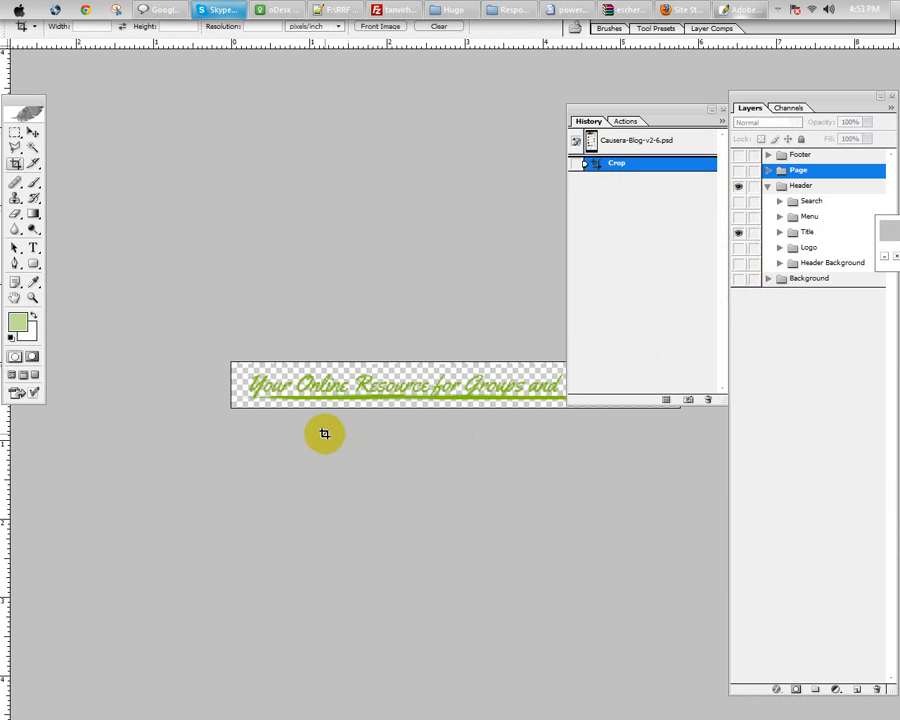
Step: Locate the "Nonprofit Fundraising Journal" text layer inside Title and hide it, so only the tagline and its underline are left
key(t)
click(468, 363)
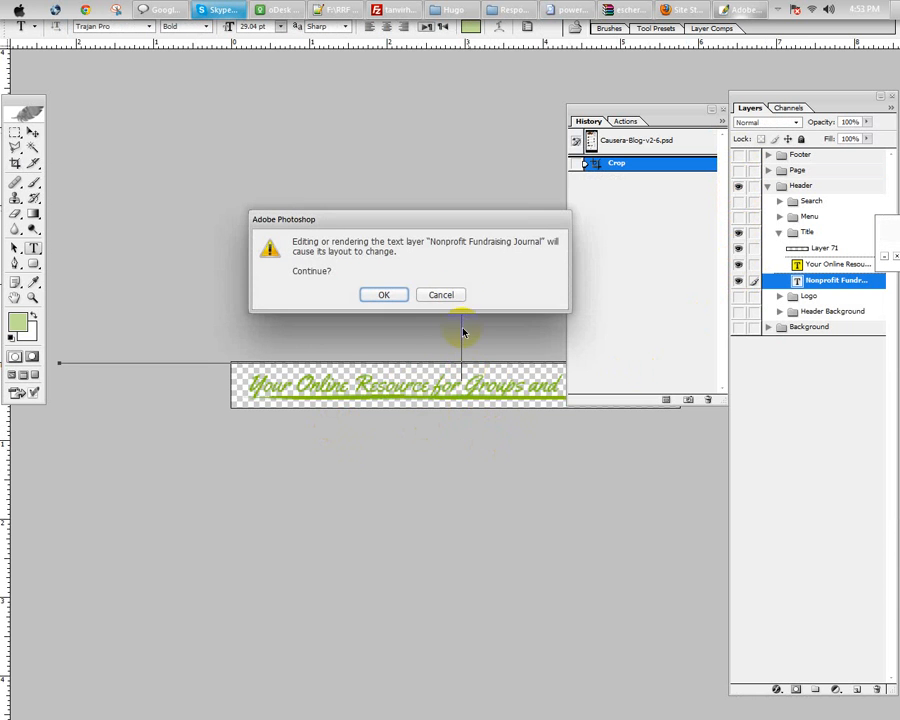
click(440, 297)
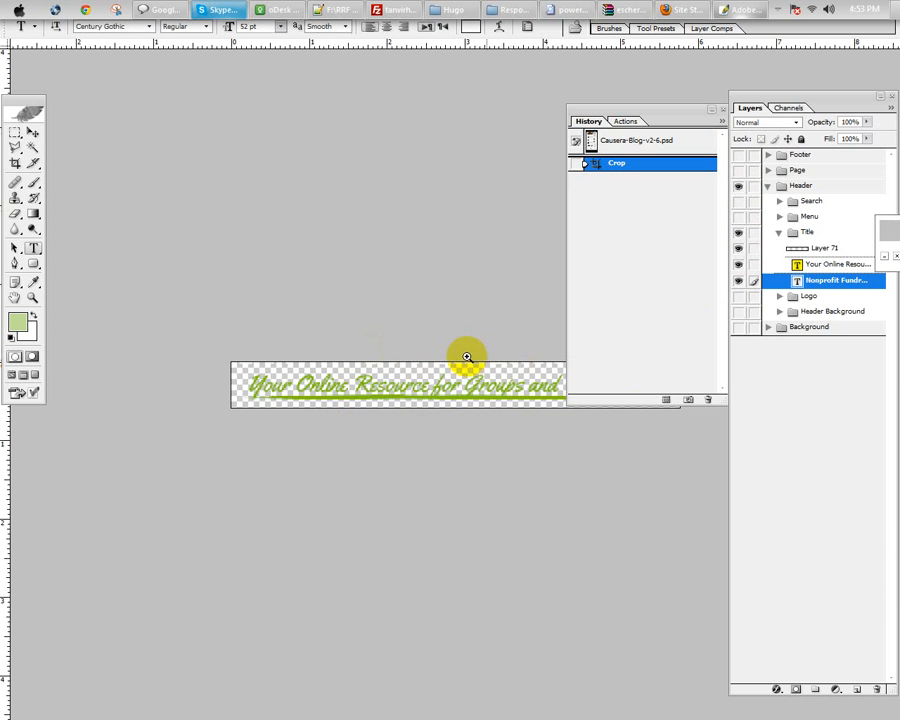
drag(446, 341, 506, 400)
drag(284, 412, 480, 575)
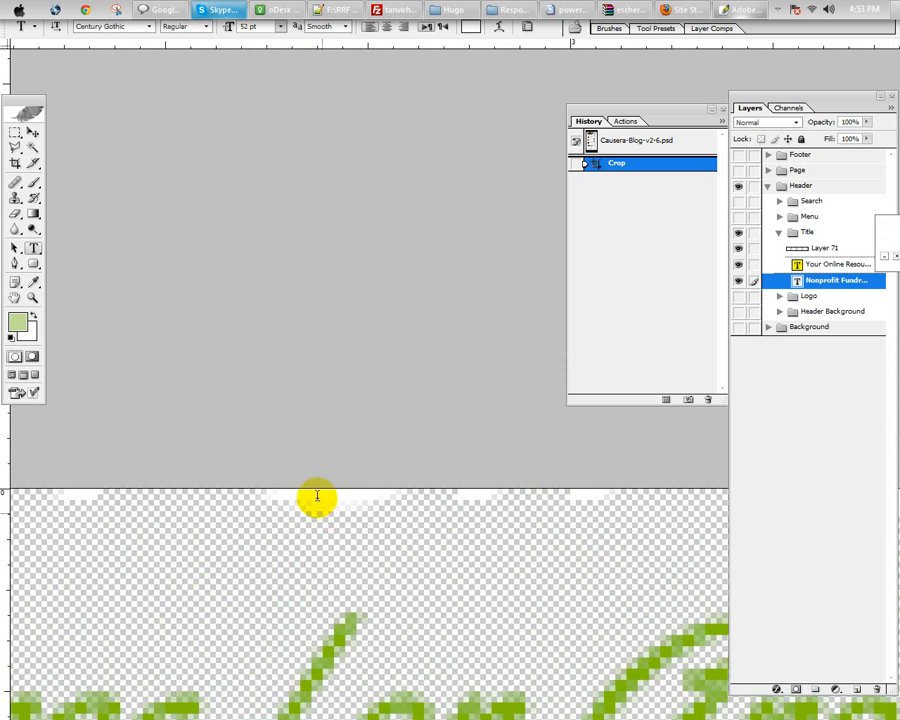
click(742, 284)
key(ctrl+minus)
key(ctrl+minus)
key(ctrl+minus)
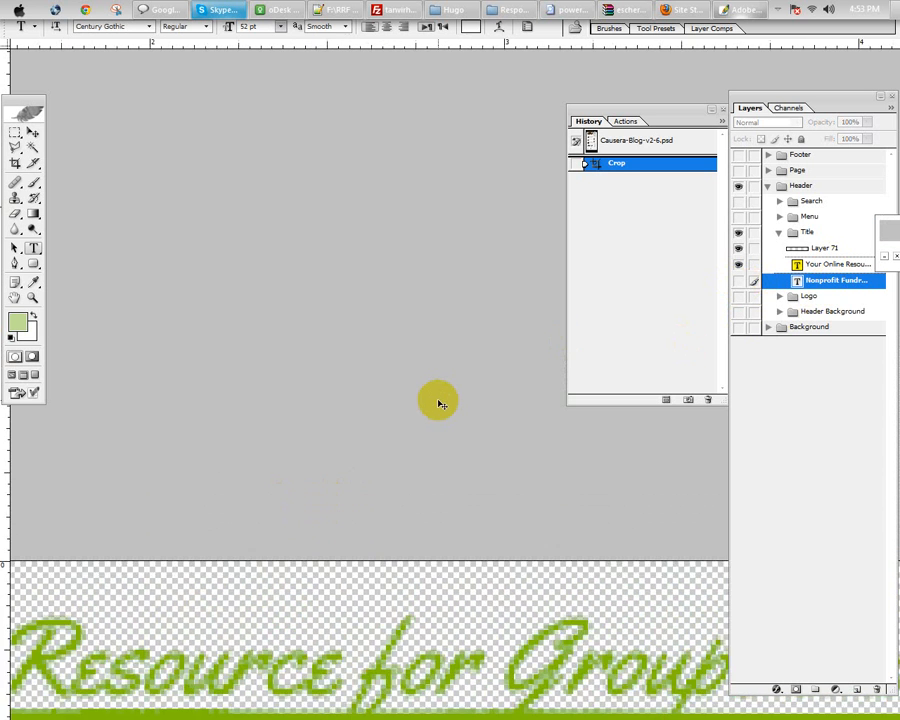
key(ctrl+minus)
key(ctrl+minus)
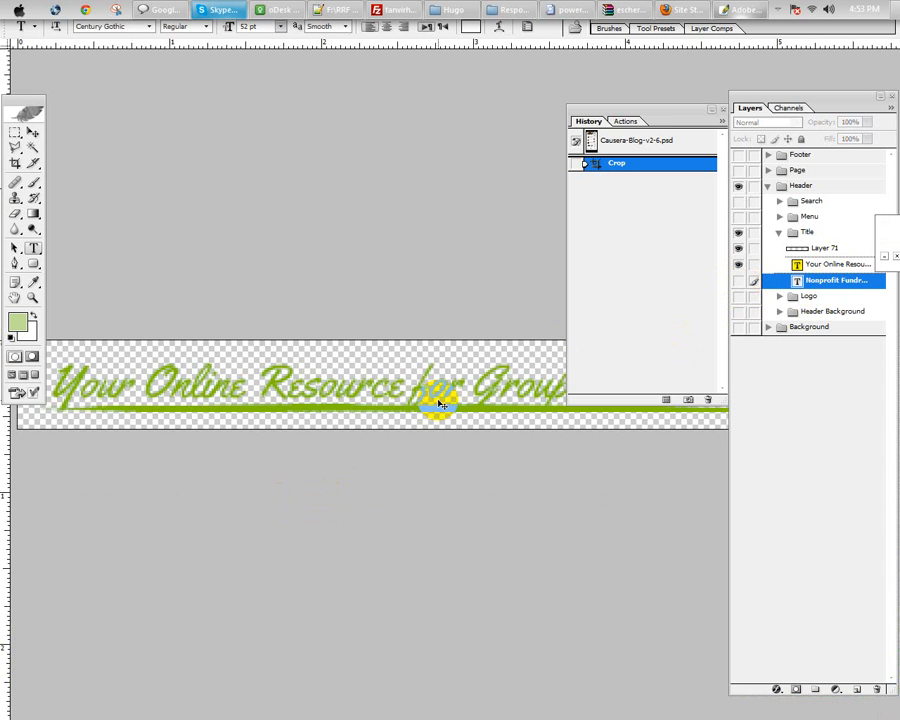
key(ctrl+minus)
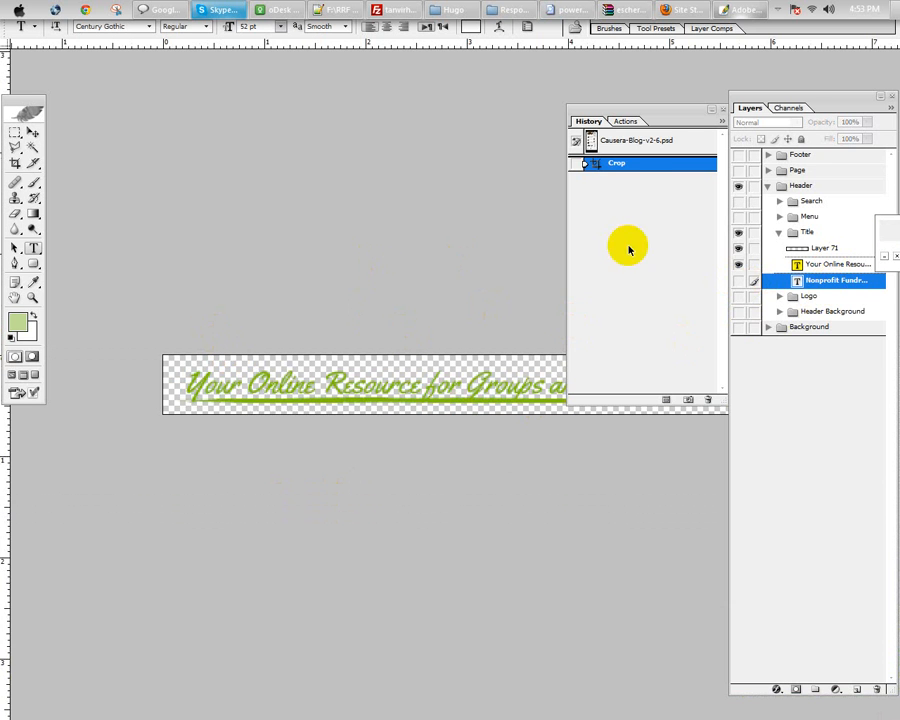
Step: Restore the document to its opening snapshot and bring the social icons under "Connect with Us!" into close view
click(624, 140)
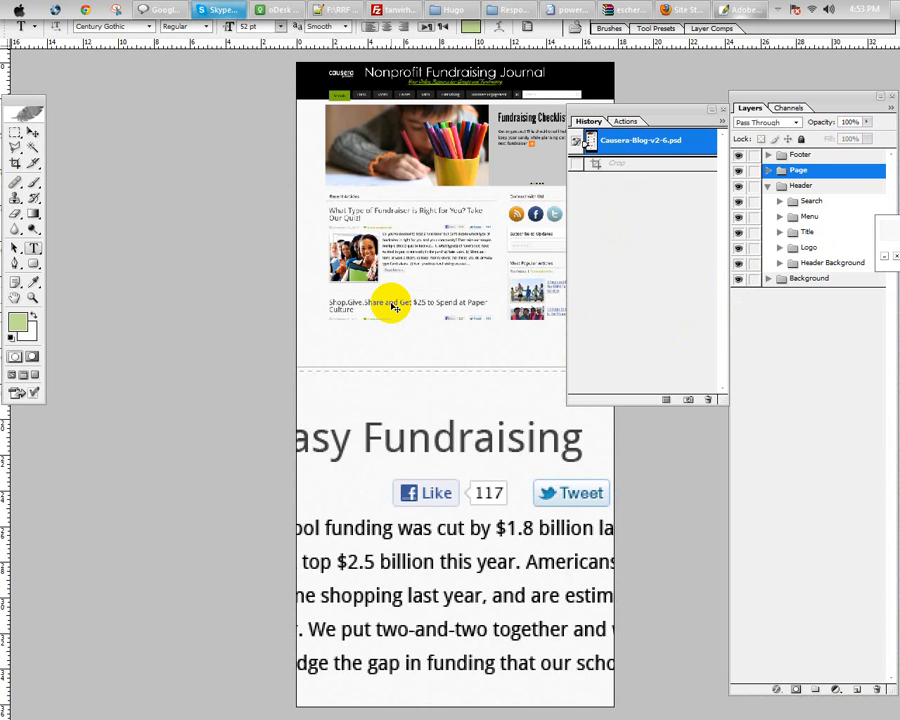
drag(423, 302, 358, 433)
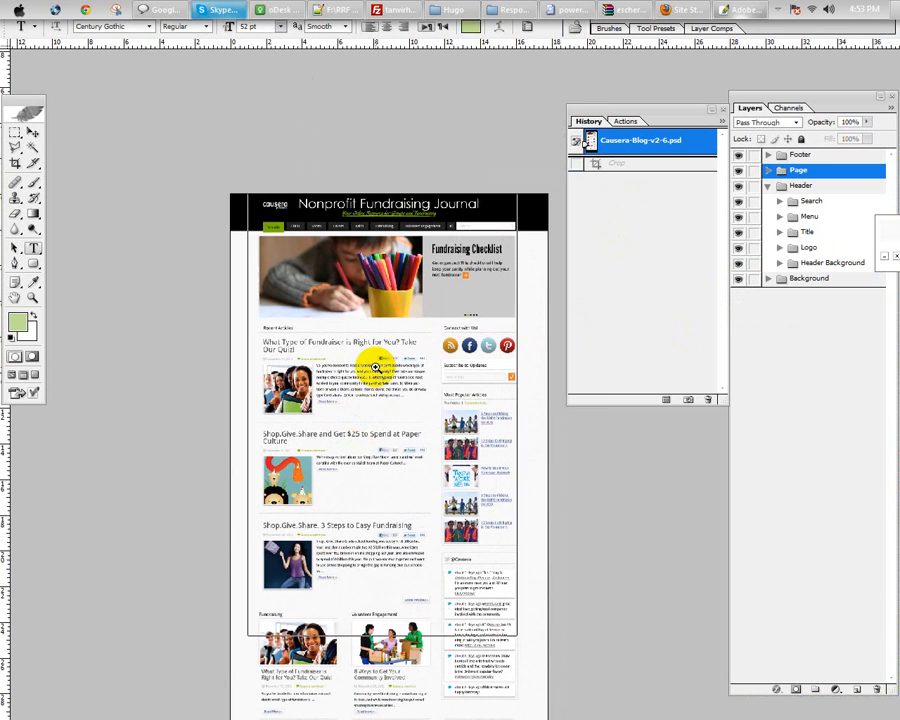
ctrl+click(376, 368)
ctrl+click(346, 428)
drag(372, 382, 316, 471)
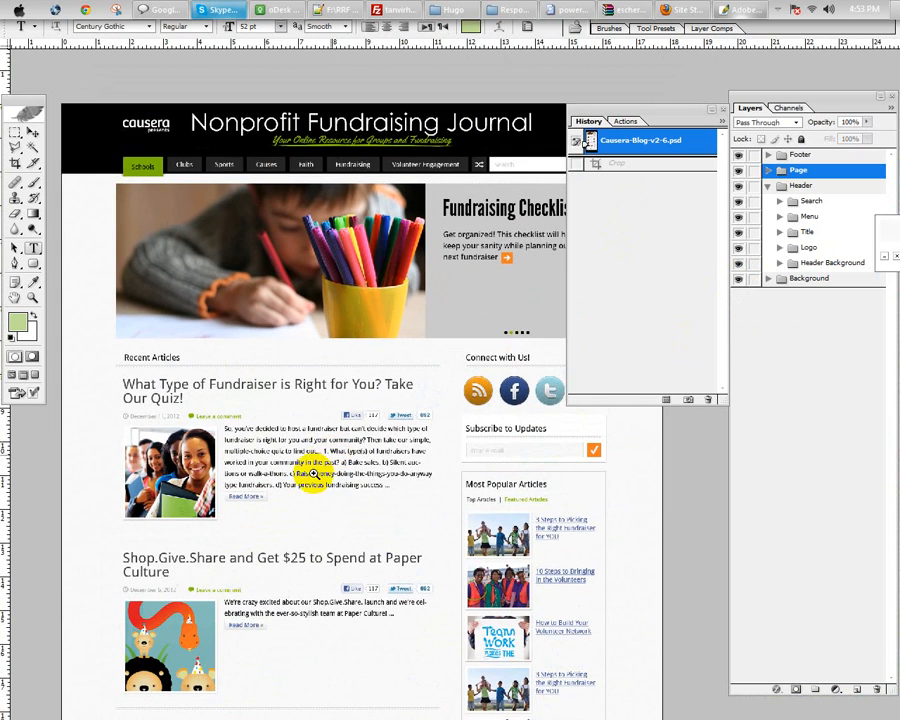
ctrl+click(302, 478)
drag(340, 510, 173, 598)
drag(552, 490, 431, 530)
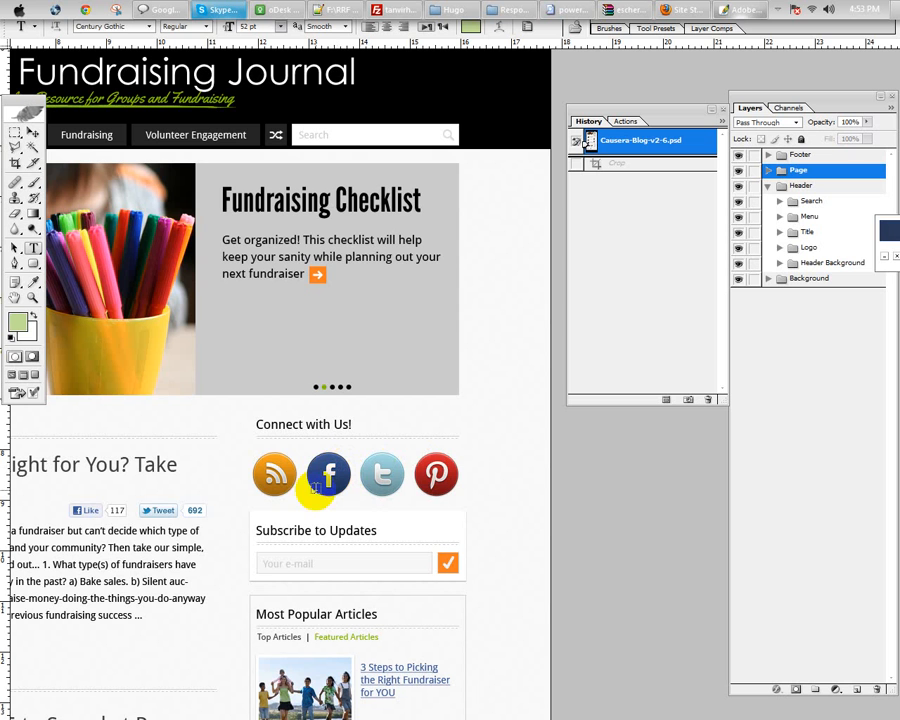
key(c)
mouse_move(244, 443)
mouse_down()
mouse_move(346, 498)
mouse_move(465, 508)
mouse_up()
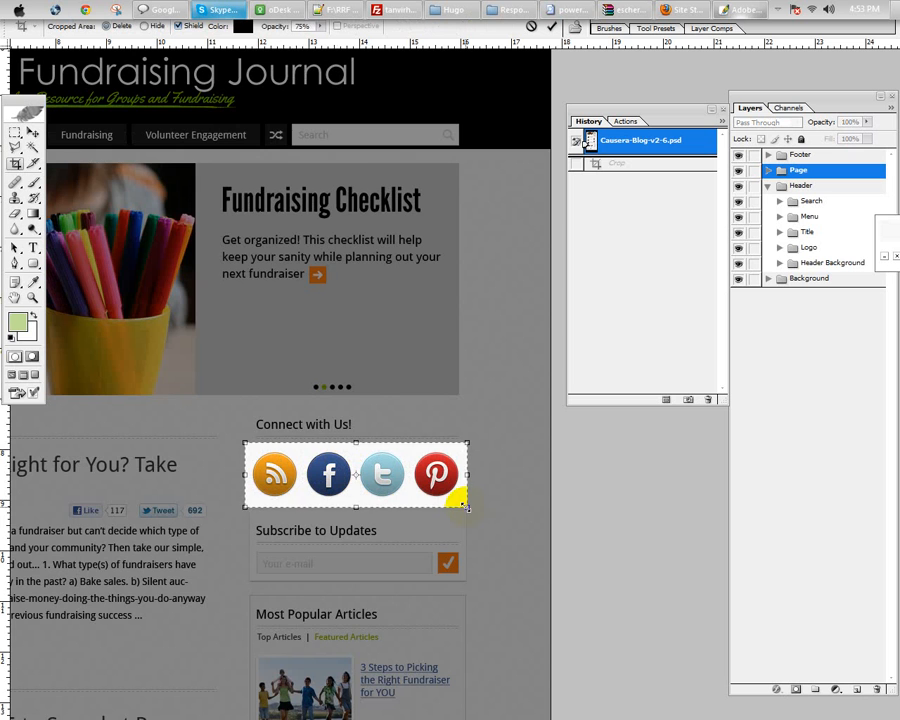
key(Escape)
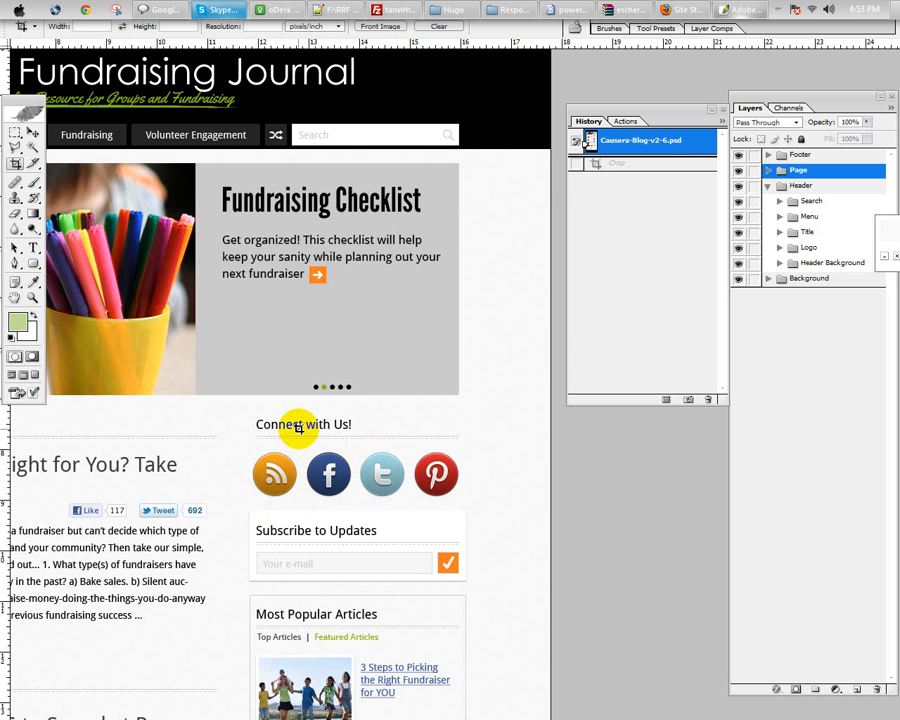
Step: Reveal the layers of the "Connect with Us!" group by picking its heading text on the page, and cancel the text edit
key(t)
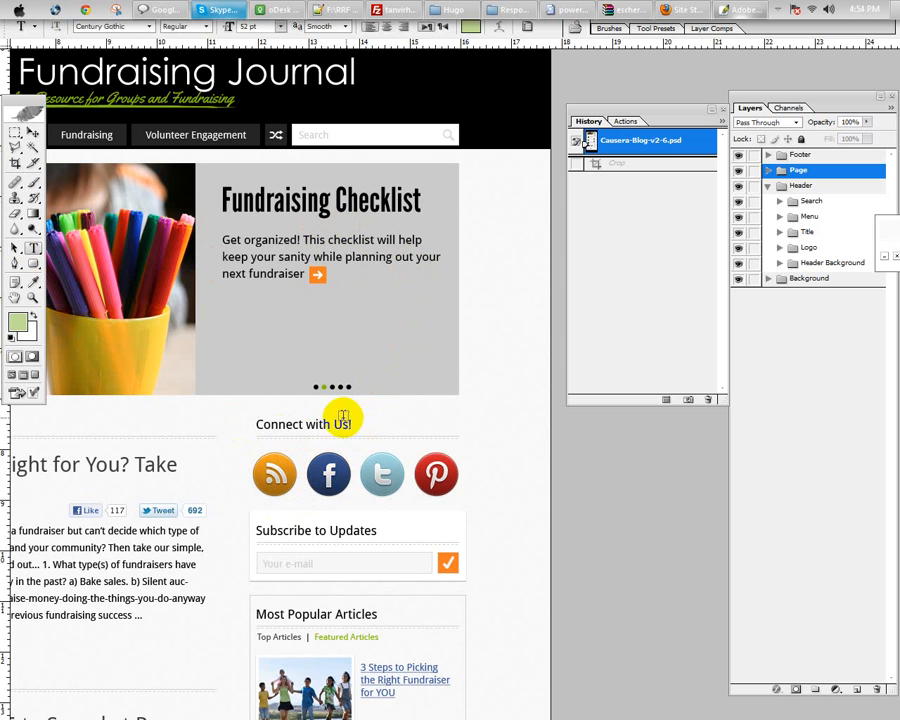
click(278, 424)
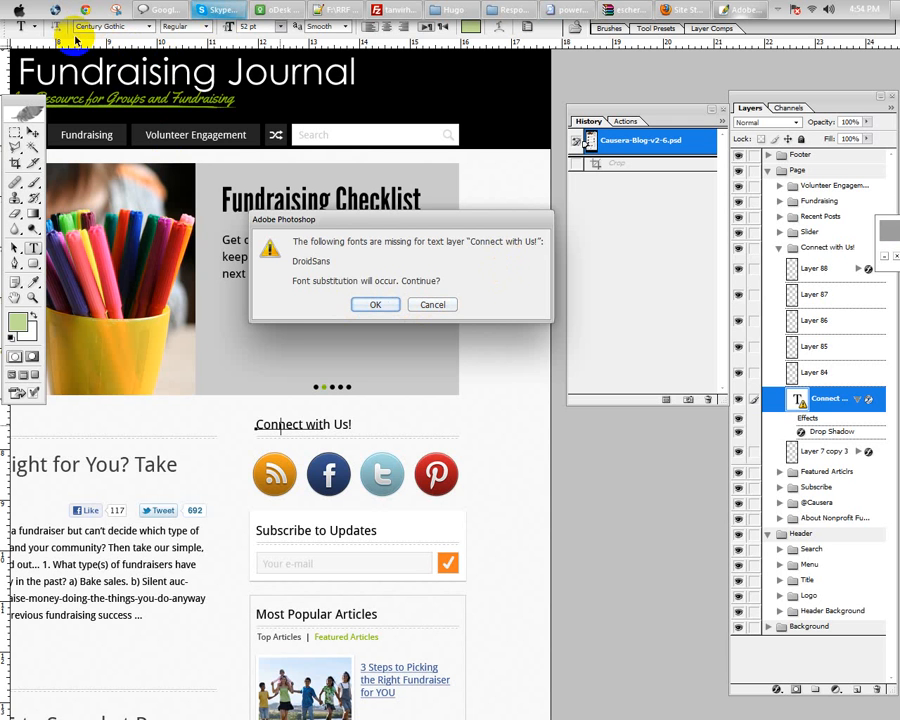
click(377, 304)
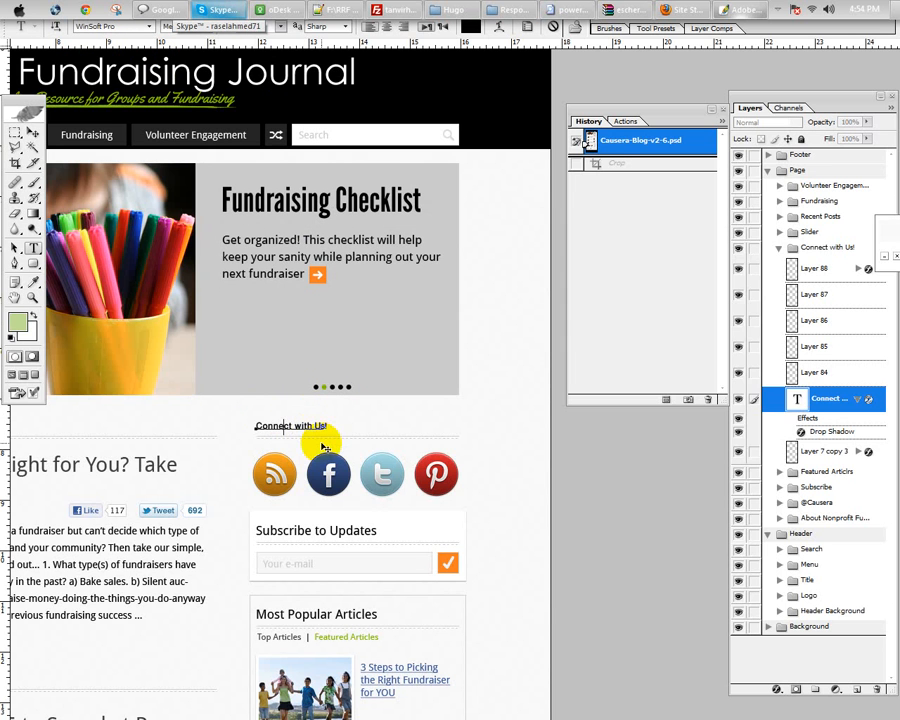
key(Escape)
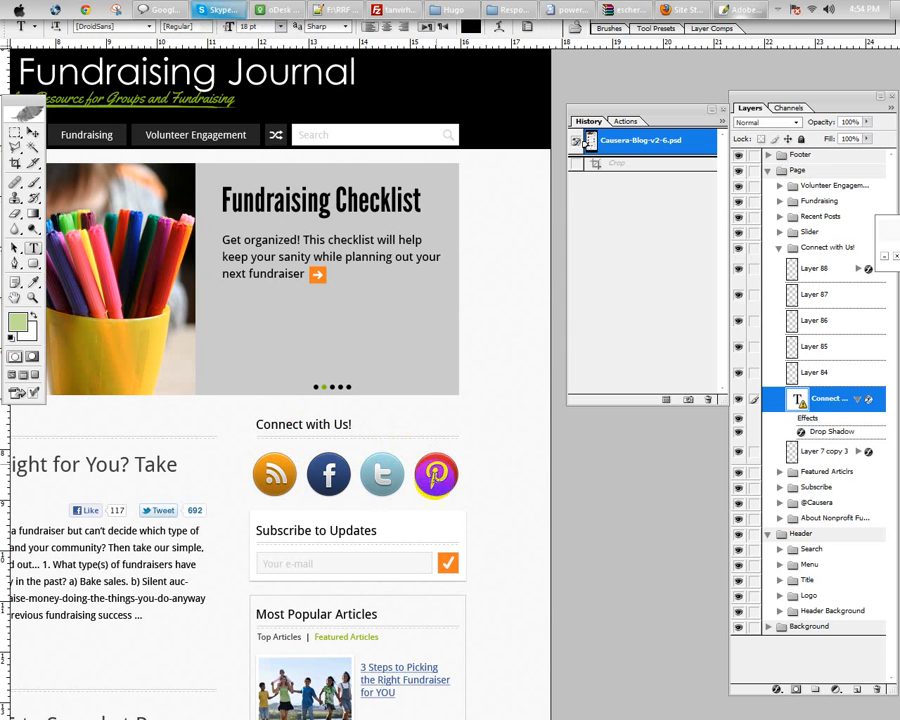
Step: Select Layer 84 with Layers 85, 86 and 87 linked to it, and toggle its visibility to check which icon it holds
click(737, 373)
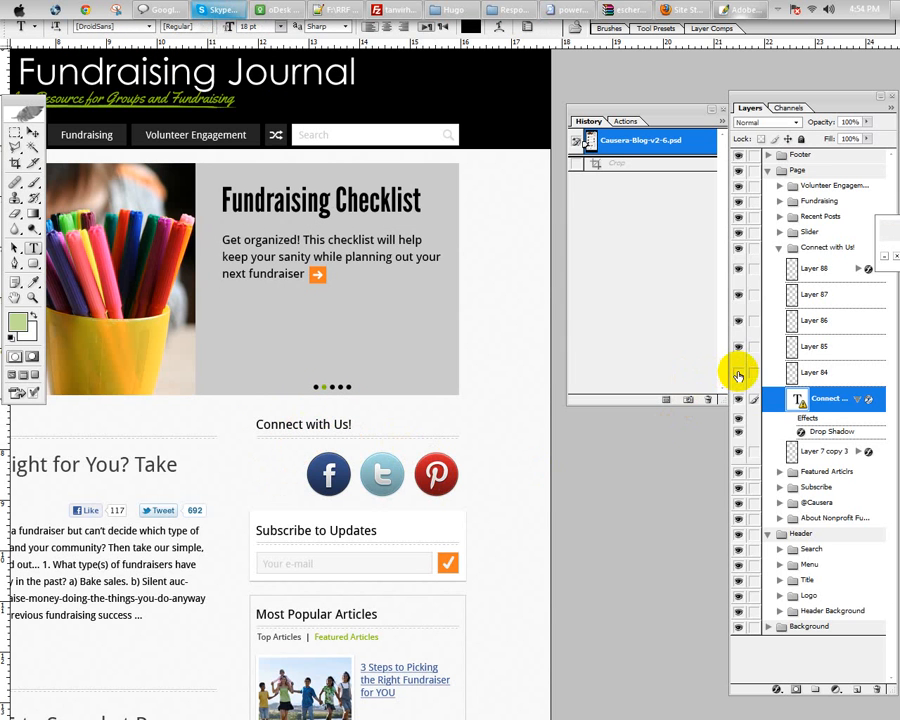
click(739, 374)
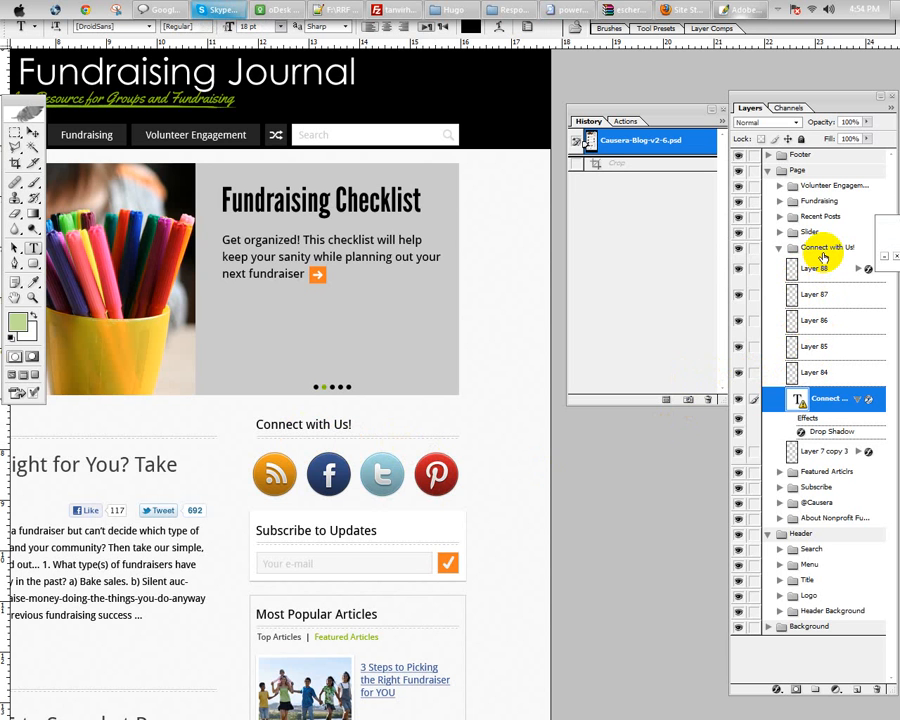
click(818, 374)
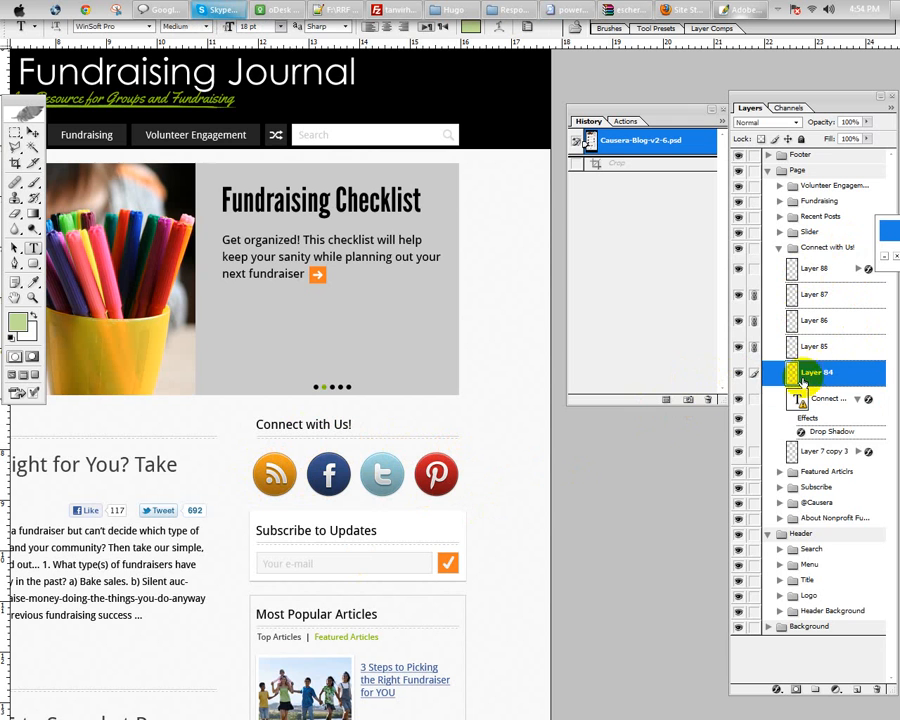
click(738, 372)
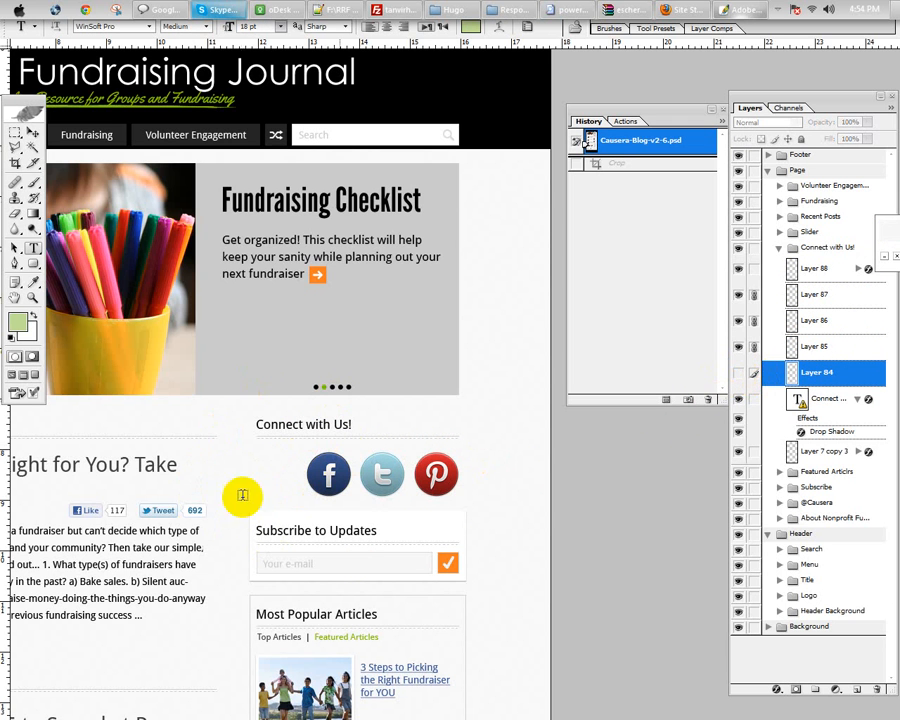
click(738, 372)
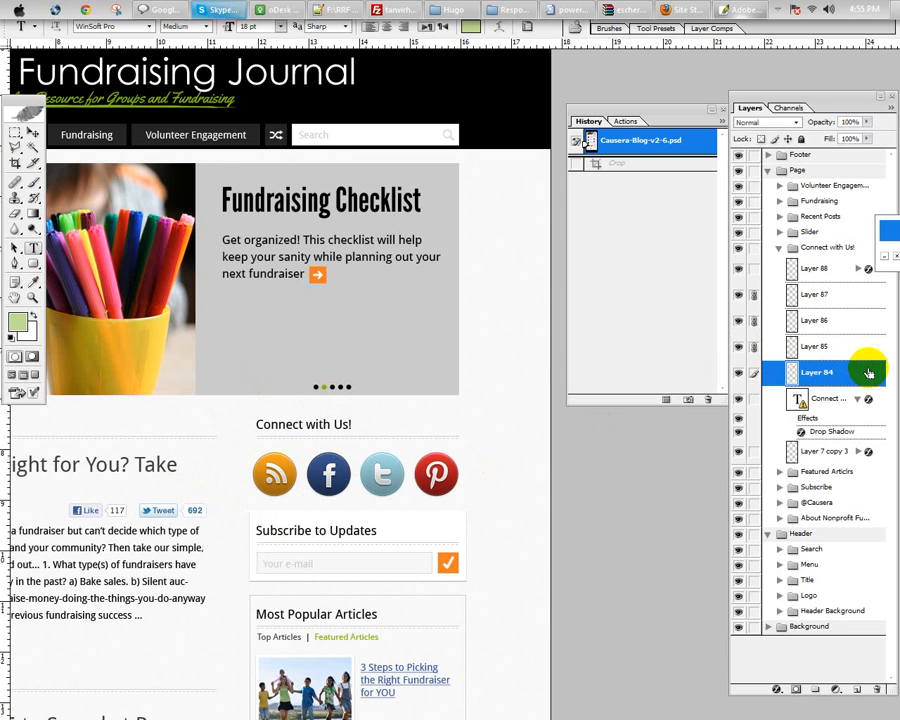
Step: Copy the RSS icon from Layer 84 into a new transparent 64 × 64 pixel document, and return to the page design
key(ctrl+a)
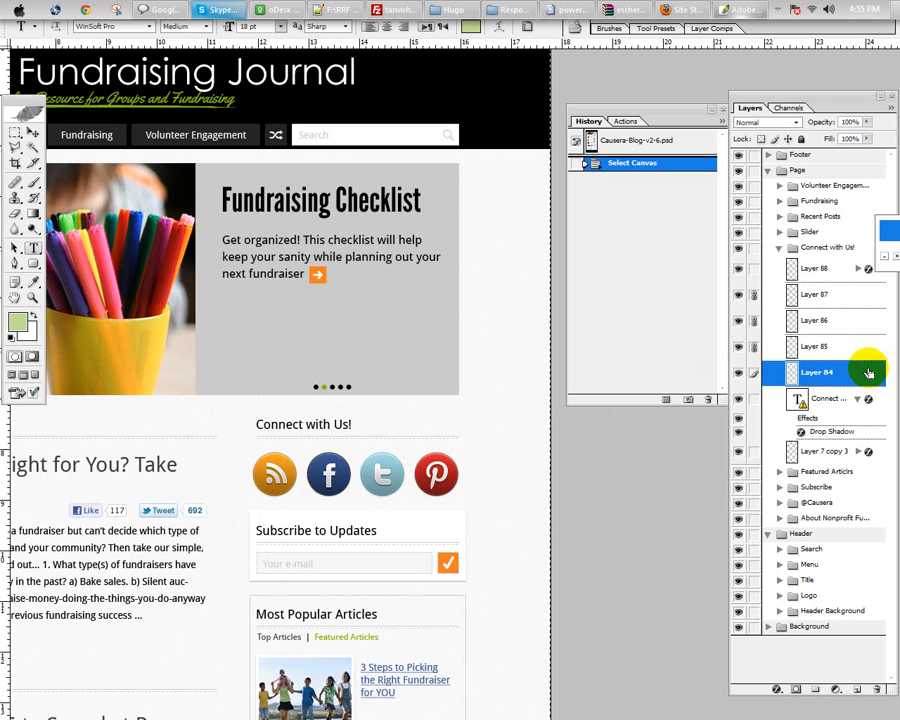
key(ctrl+n)
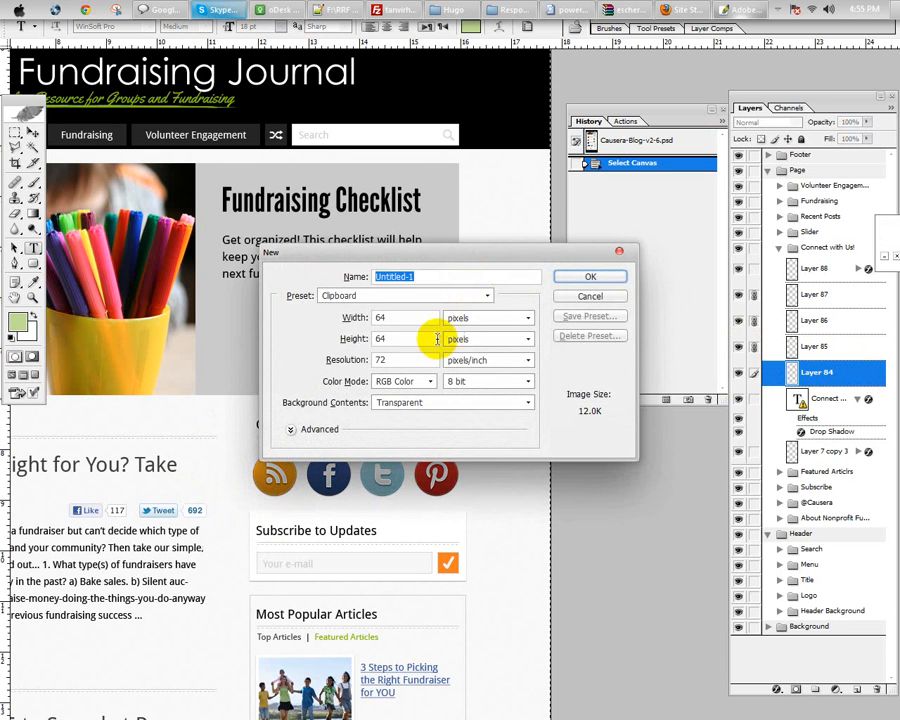
click(588, 277)
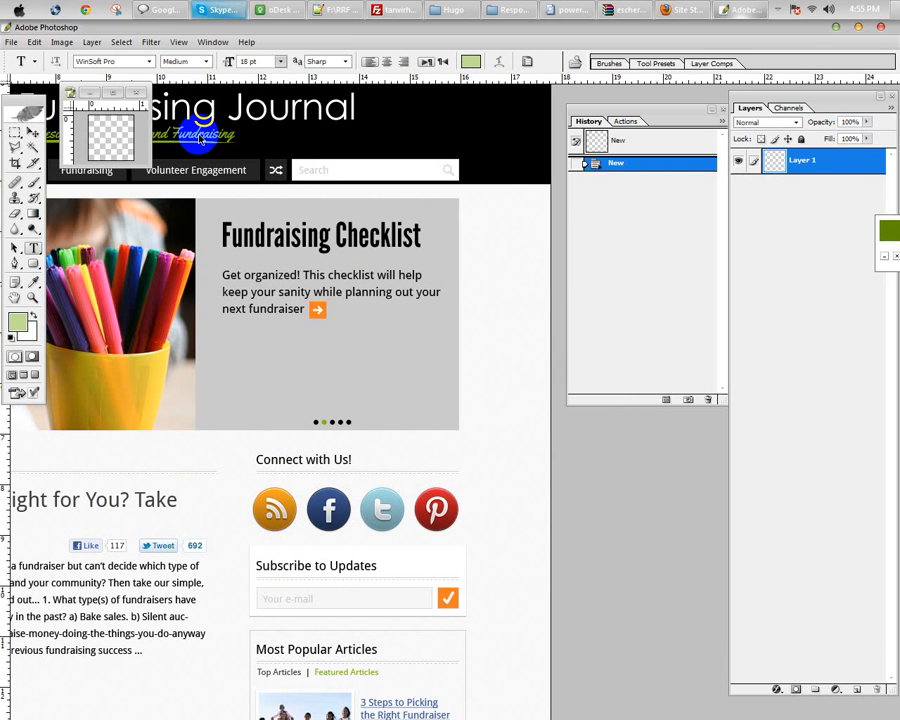
key(ctrl+v)
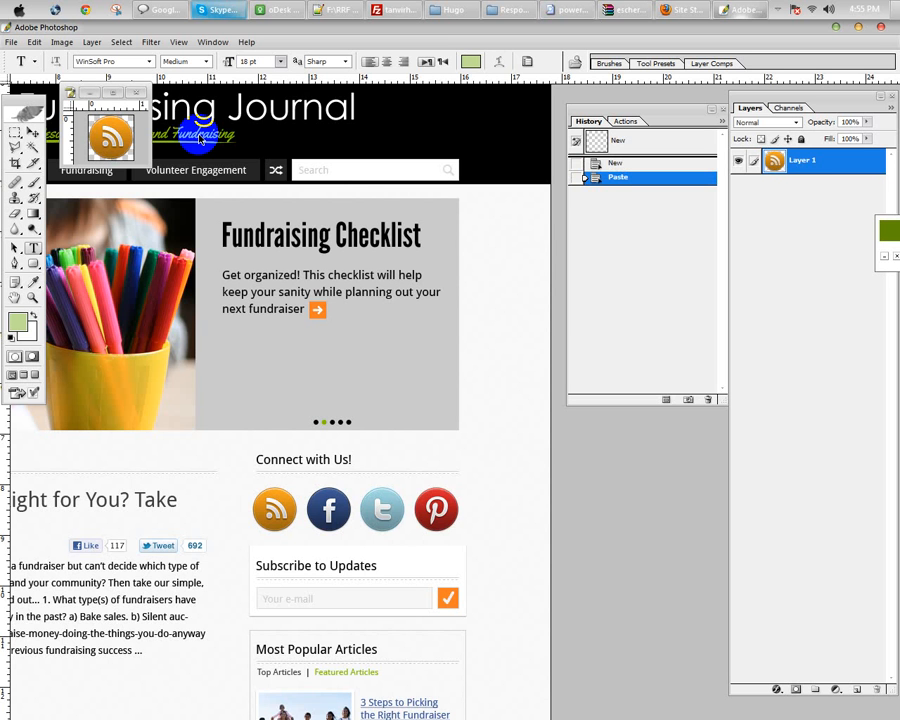
click(408, 289)
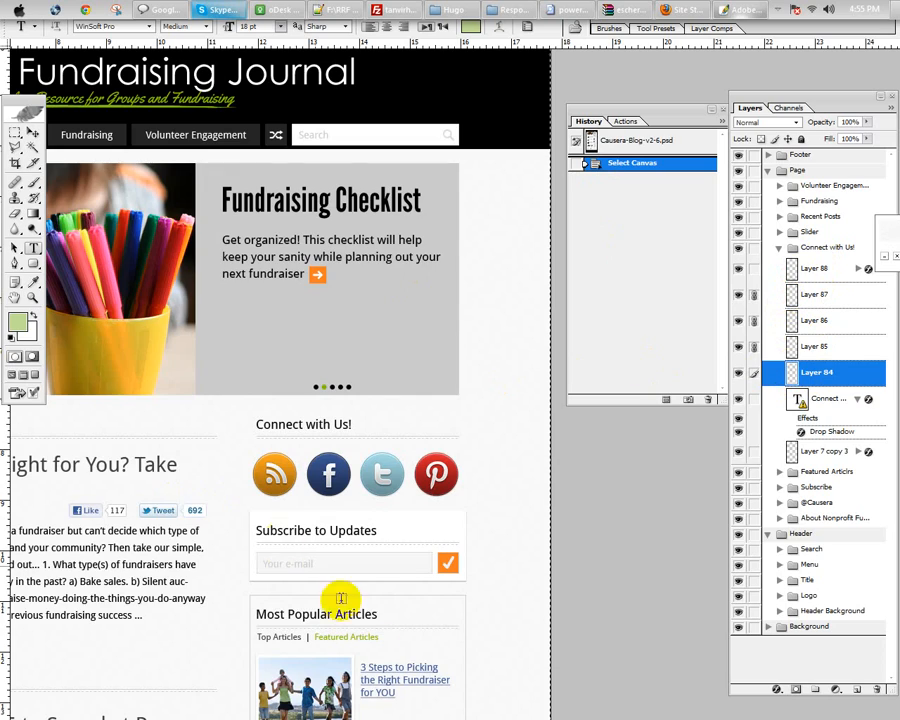
drag(205, 612, 526, 422)
drag(435, 601, 349, 284)
drag(395, 572, 290, 311)
drag(294, 610, 340, 396)
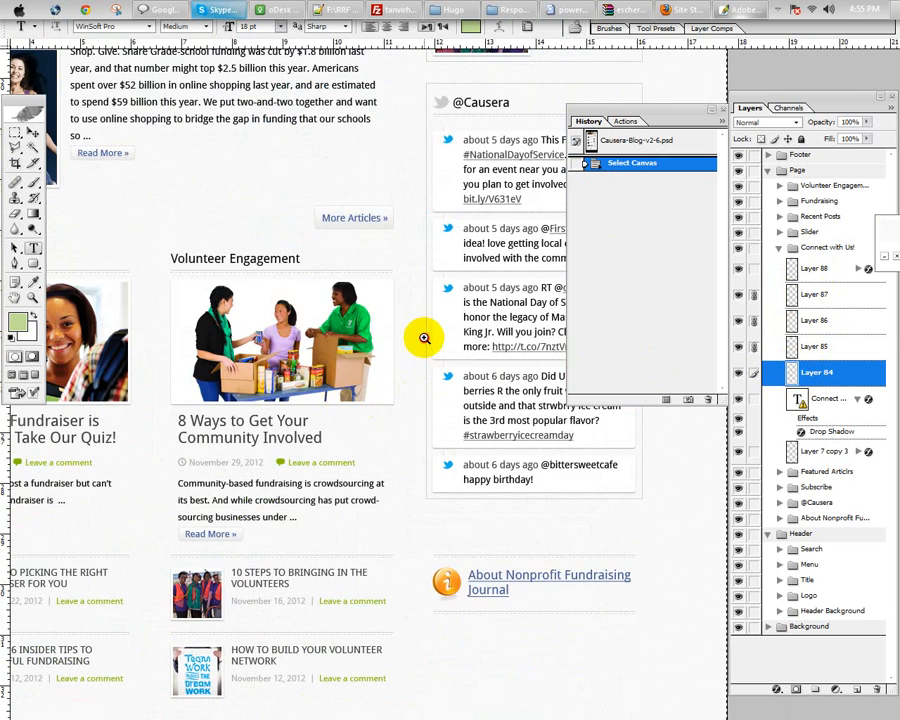
scroll(475, 423, up, 5)
drag(500, 402, 416, 543)
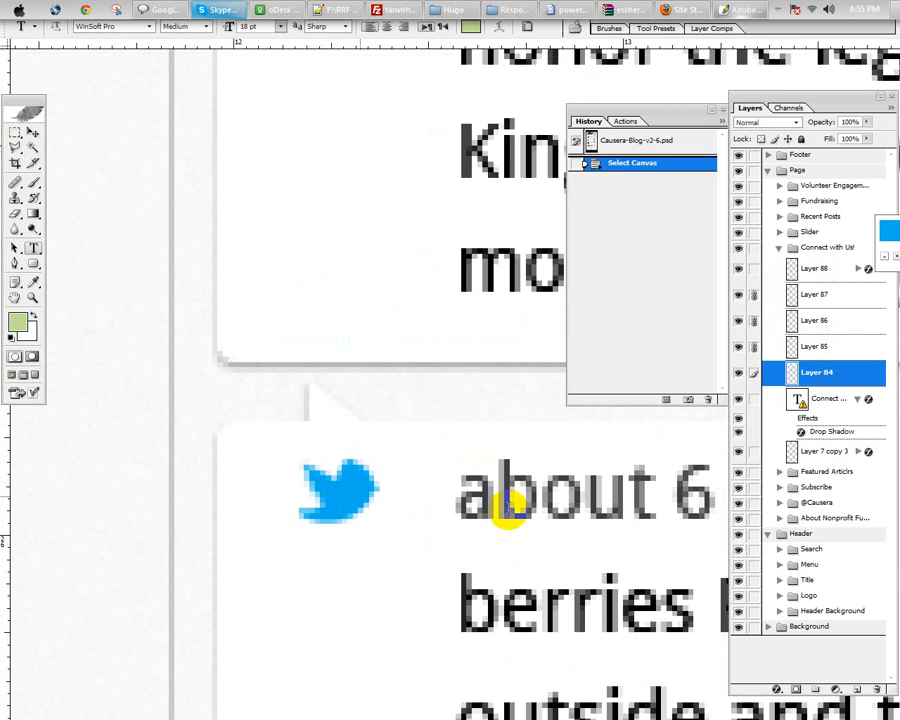
click(530, 505)
click(368, 279)
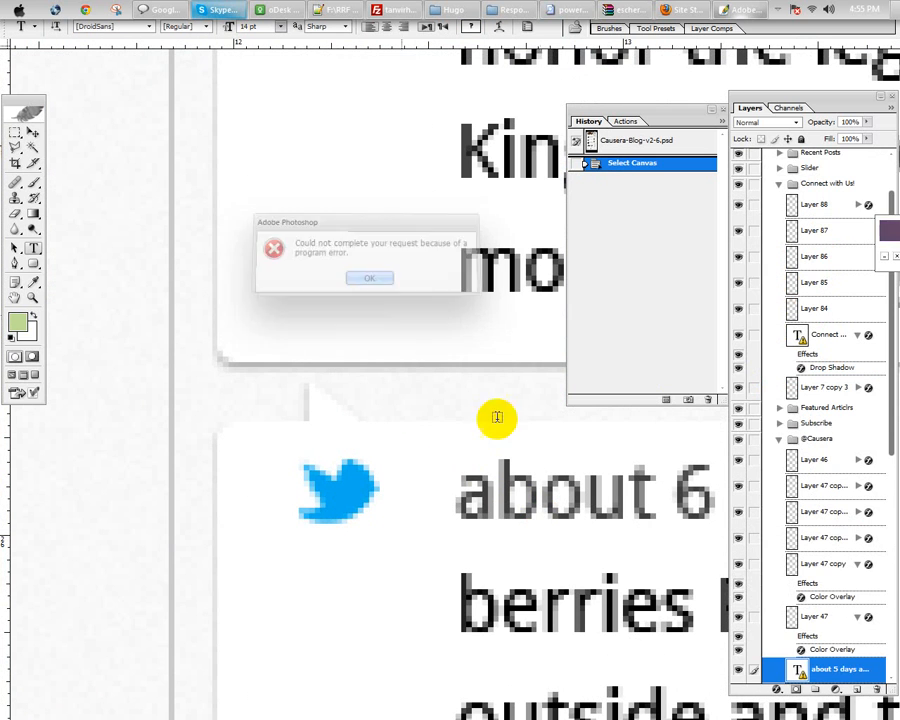
scroll(758, 530, down, 3)
click(828, 596)
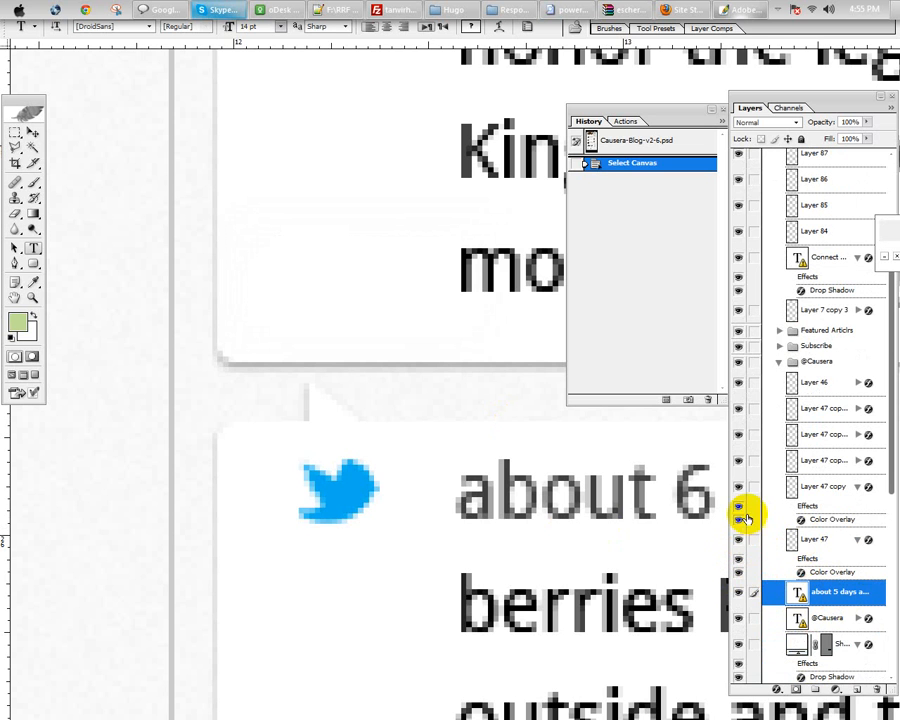
scroll(755, 535, down, 10)
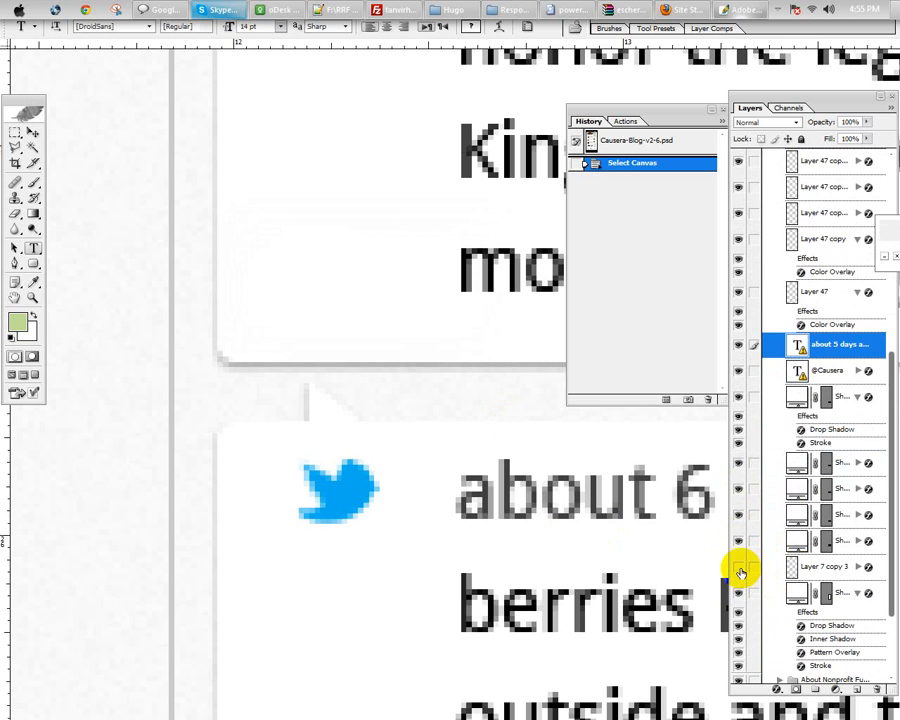
scroll(744, 563, down, 5)
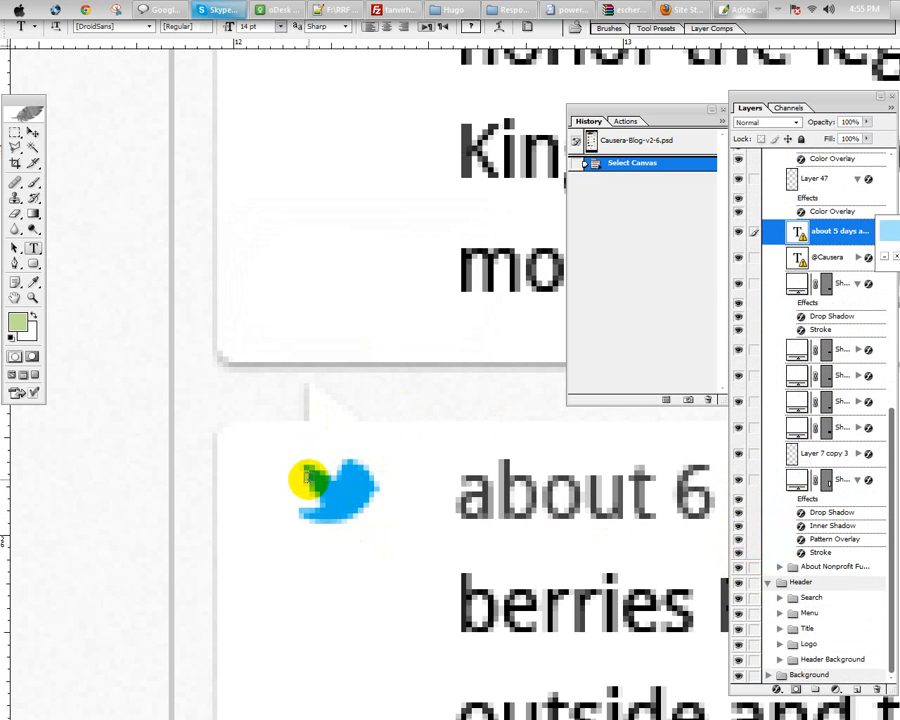
Step: Deselect the canvas and crop the document tightly around the blue Twitter bird beside the tweet
key(c)
key(ctrl+d)
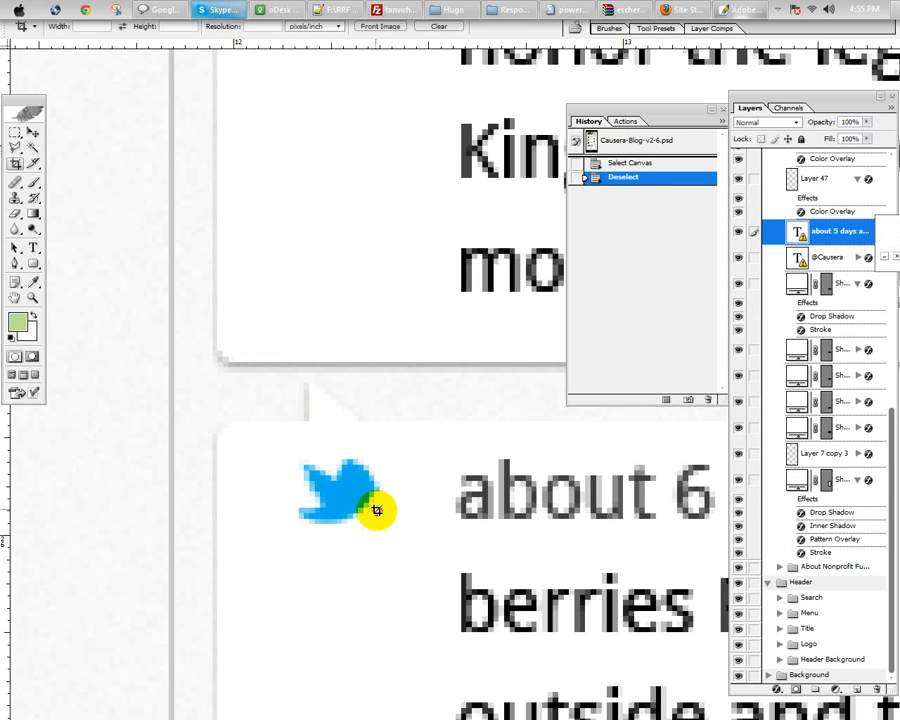
drag(283, 452, 390, 529)
double_click(362, 496)
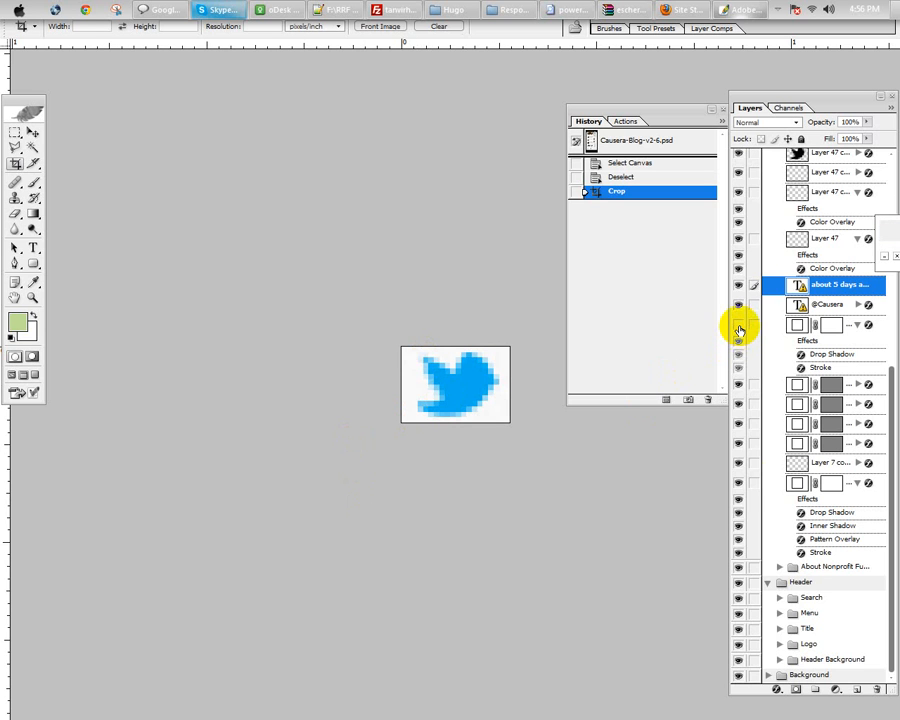
click(739, 327)
scroll(779, 487, up, 5)
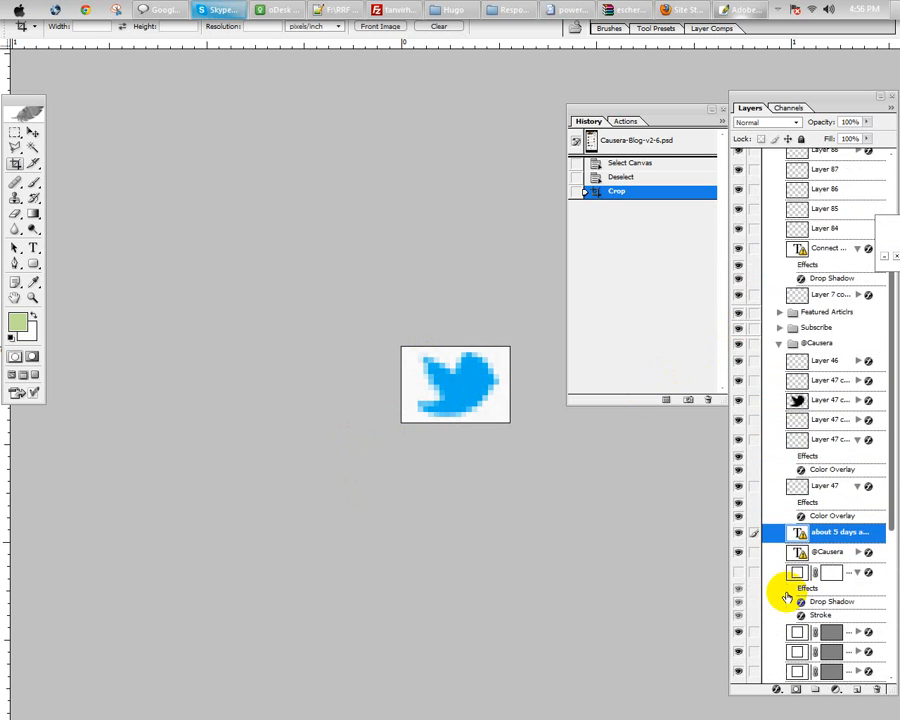
scroll(783, 560, down, 5)
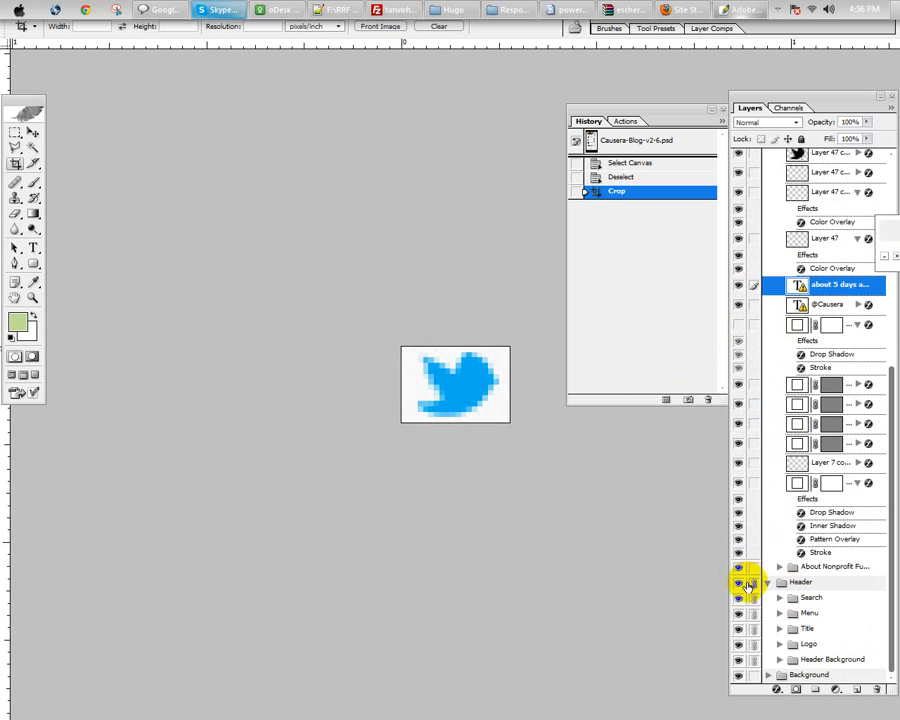
click(766, 581)
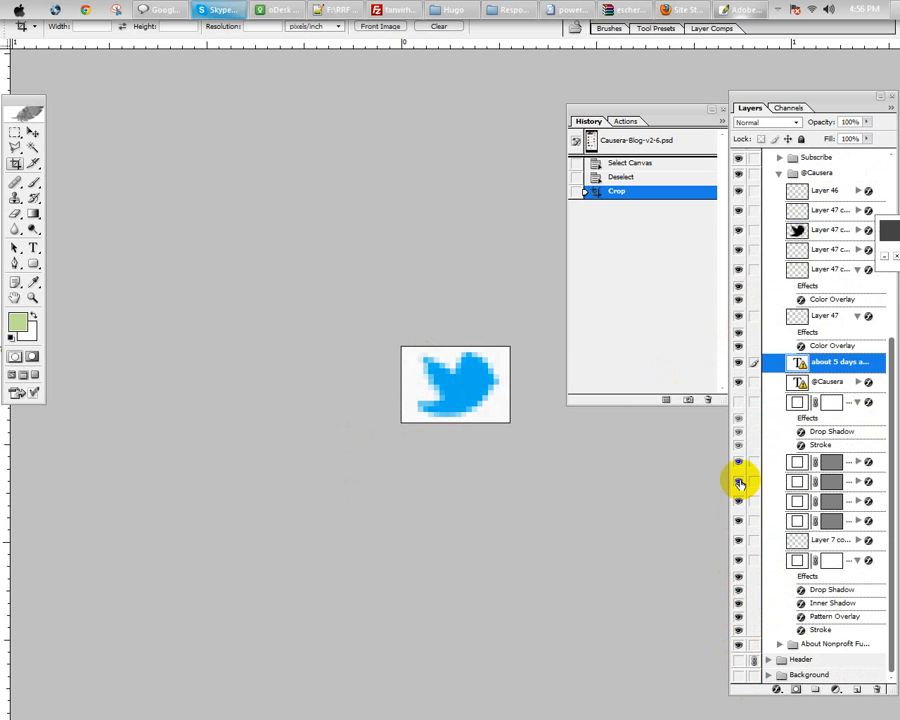
scroll(748, 432, up, 8)
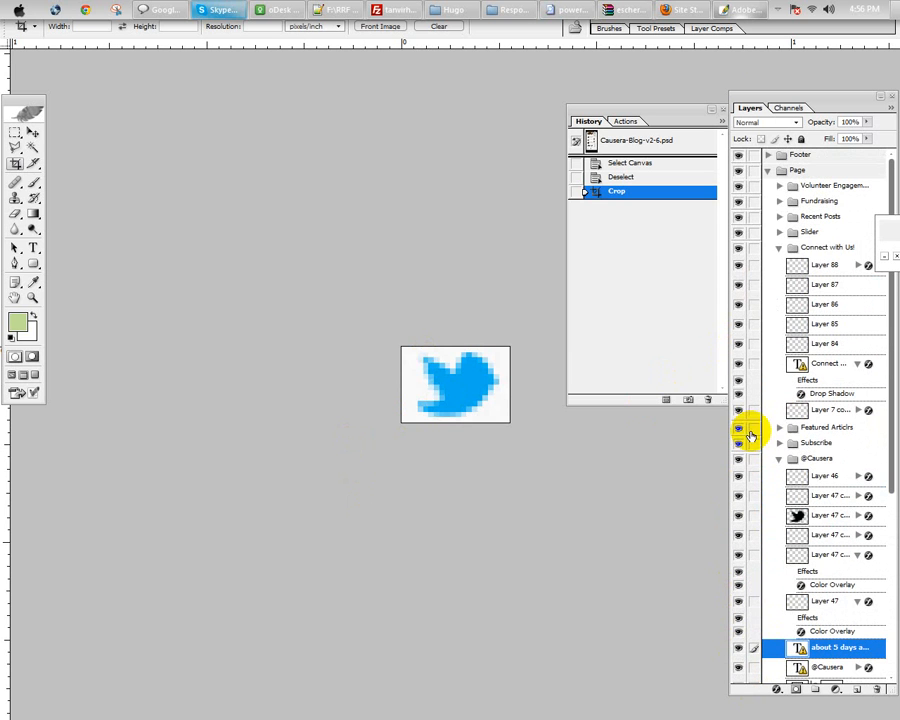
click(739, 157)
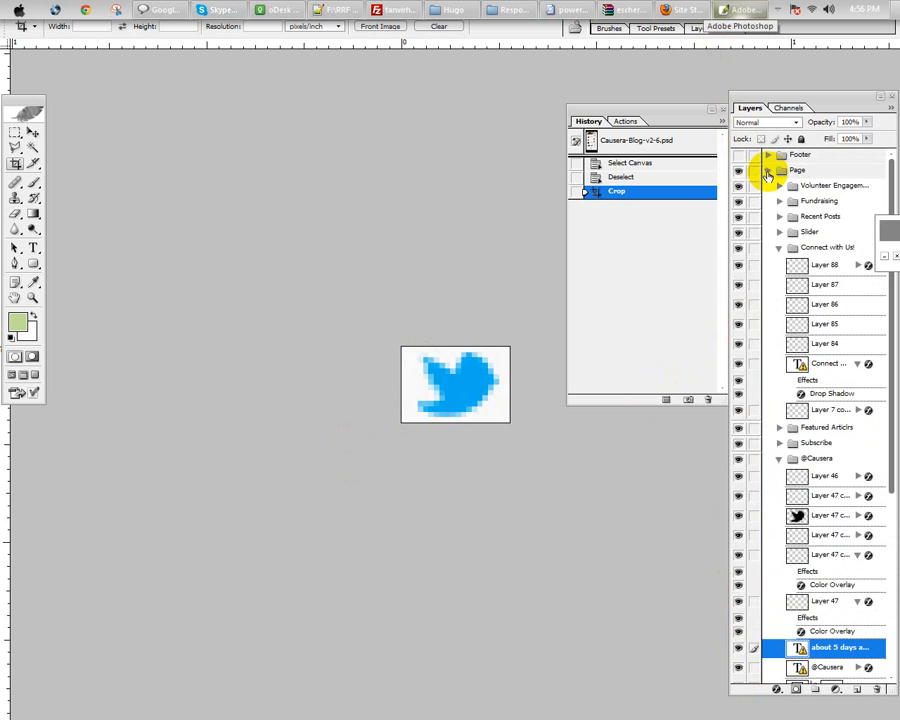
click(768, 172)
click(738, 172)
click(738, 172)
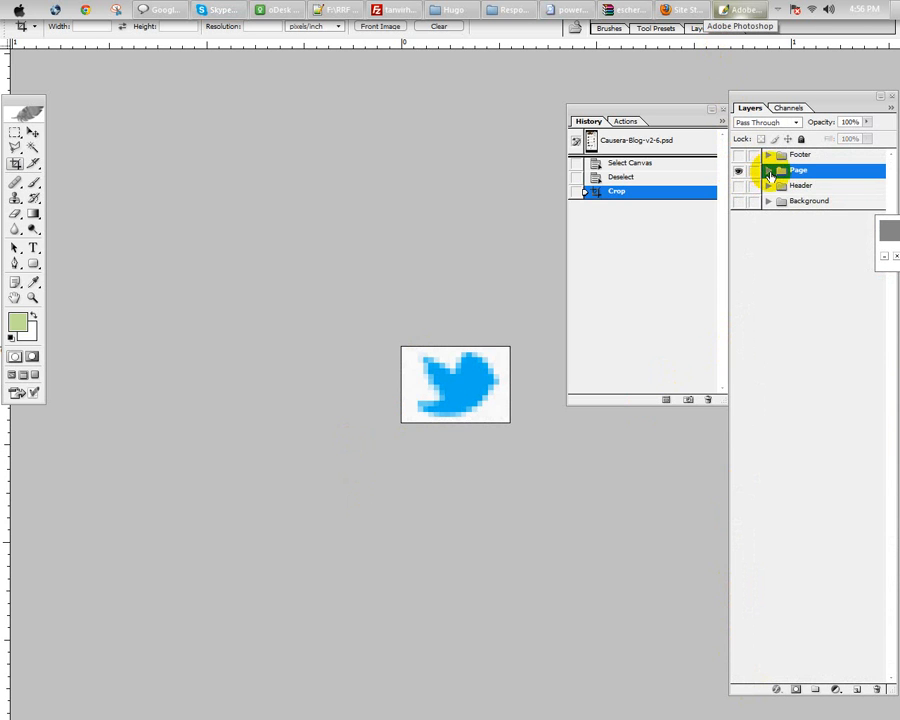
click(768, 171)
scroll(781, 354, down, 8)
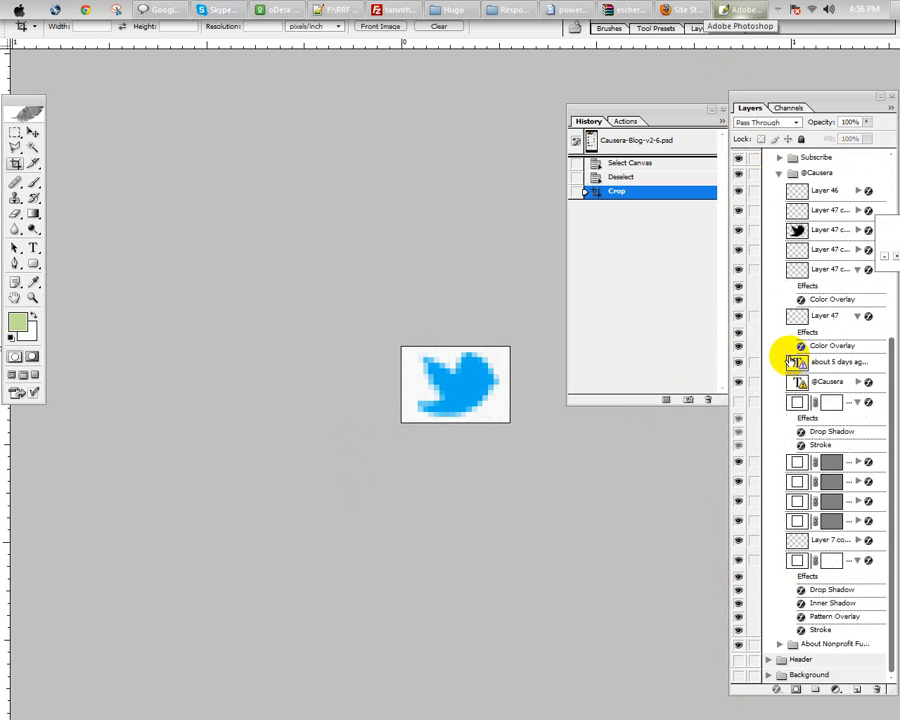
click(737, 562)
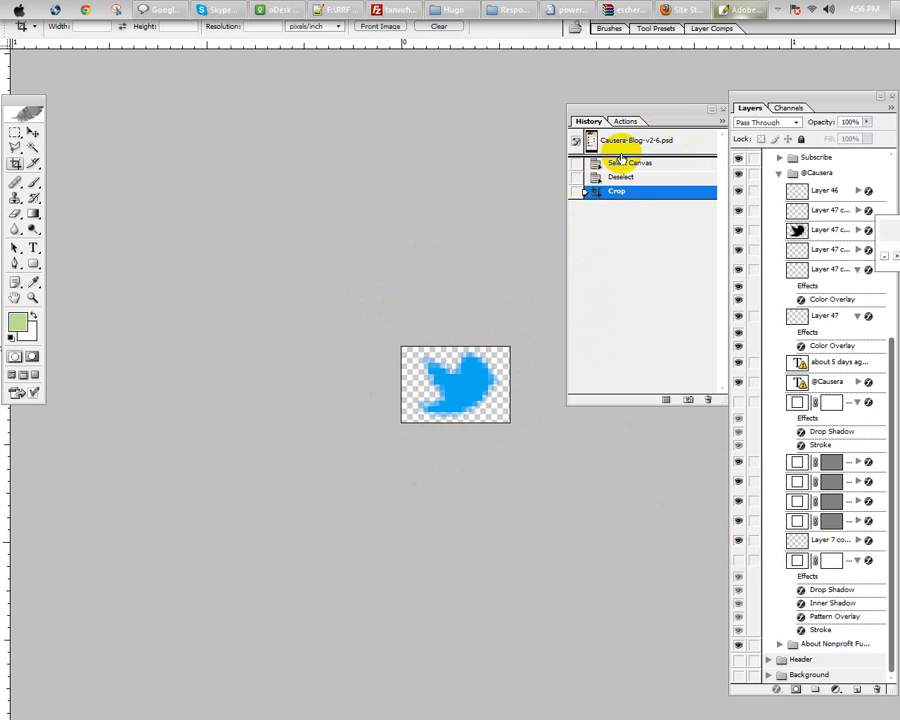
Step: Restore the document to its opening snapshot and bring the orange info icon beside "About Nonprofit Fundraising Journal" into close view
click(621, 166)
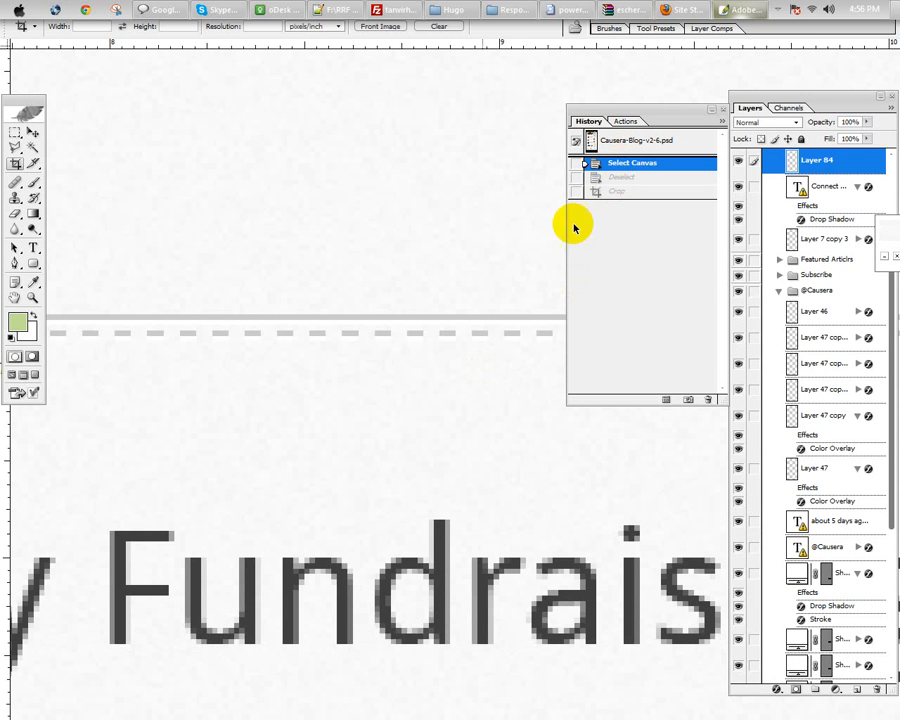
click(617, 145)
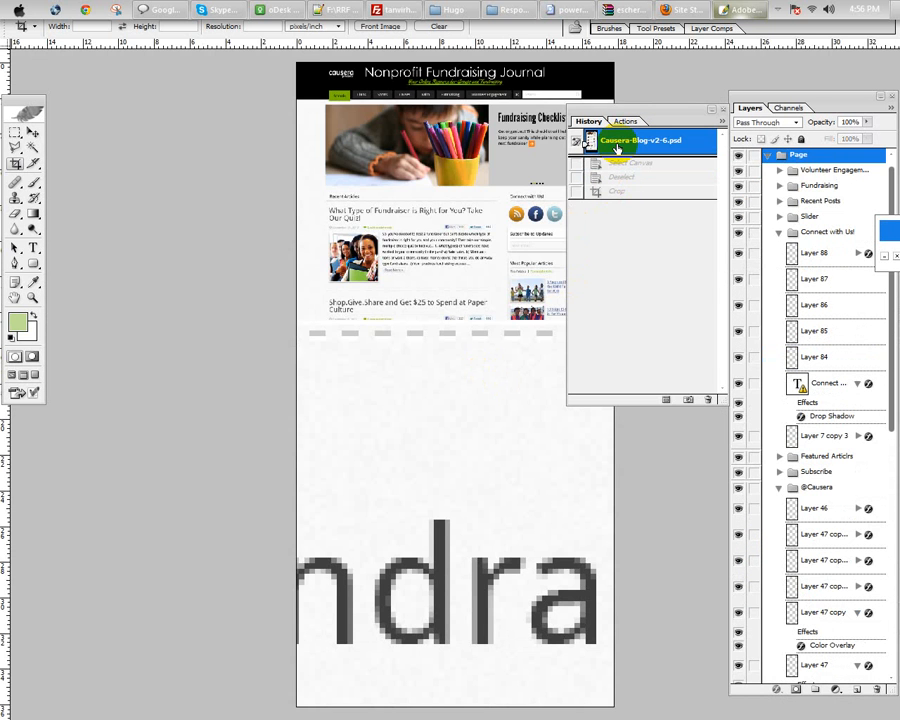
click(400, 325)
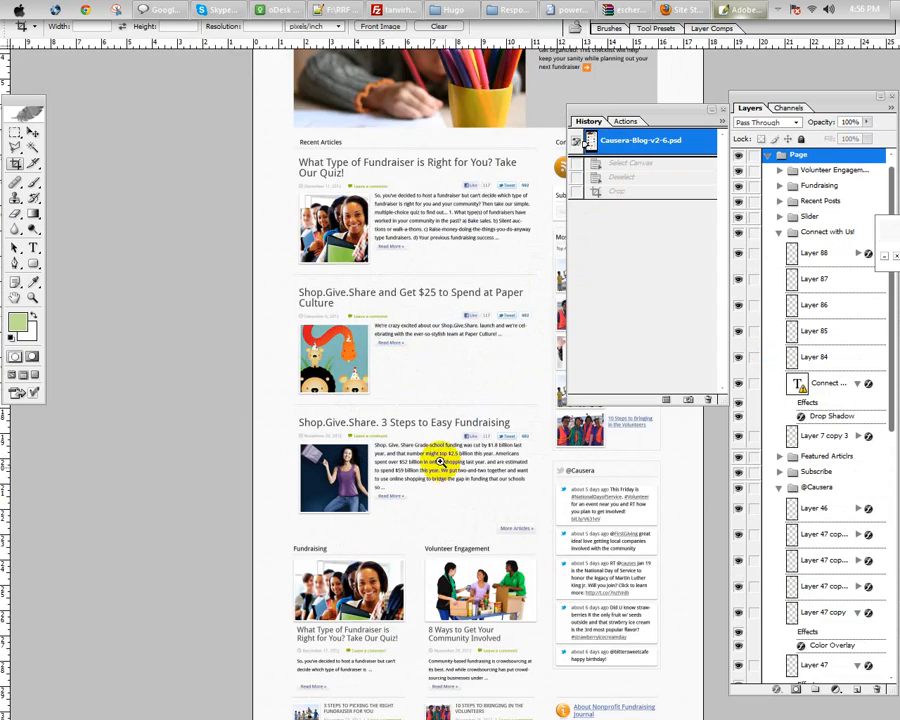
drag(466, 524, 336, 355)
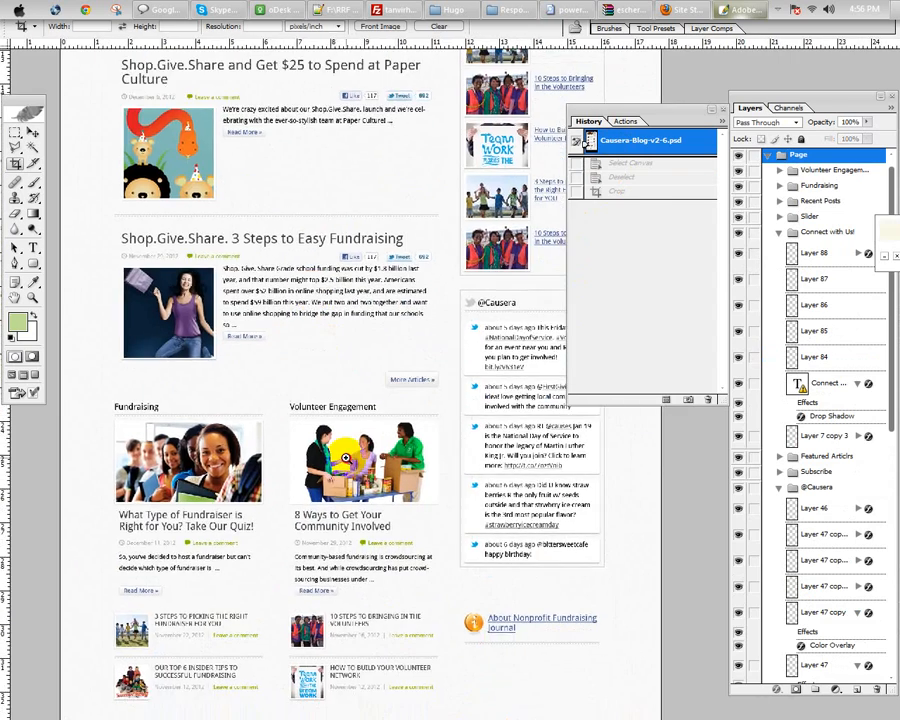
click(352, 460)
drag(411, 527, 345, 317)
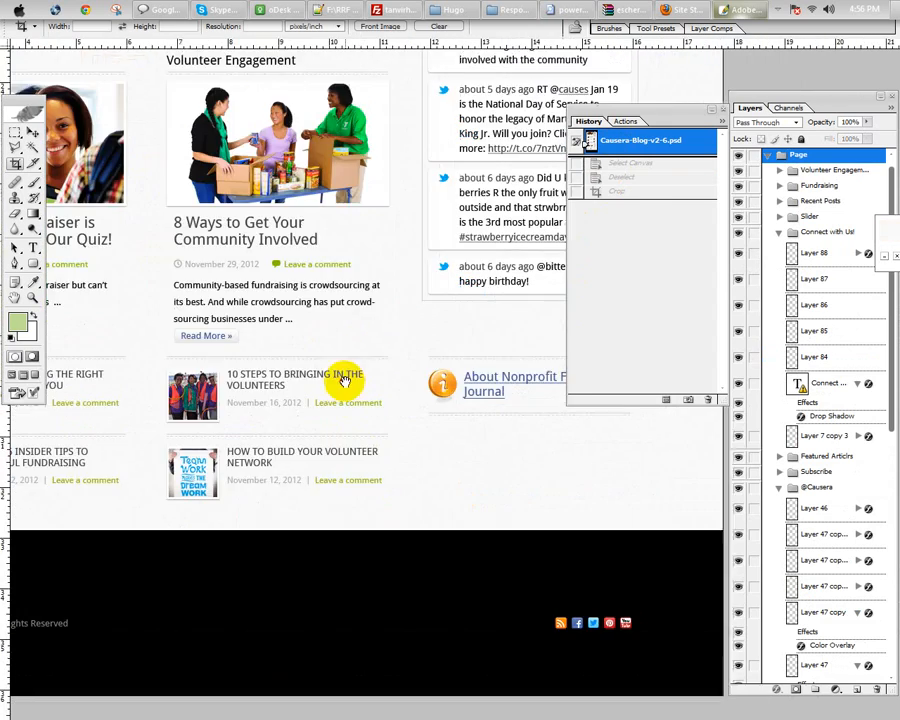
drag(400, 332, 484, 436)
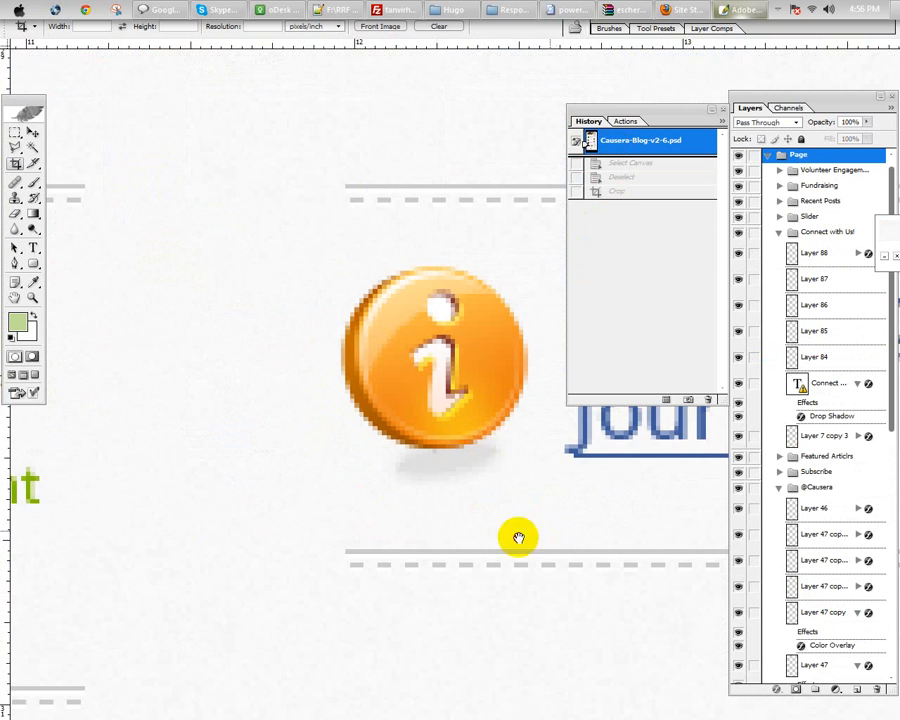
drag(518, 534, 428, 587)
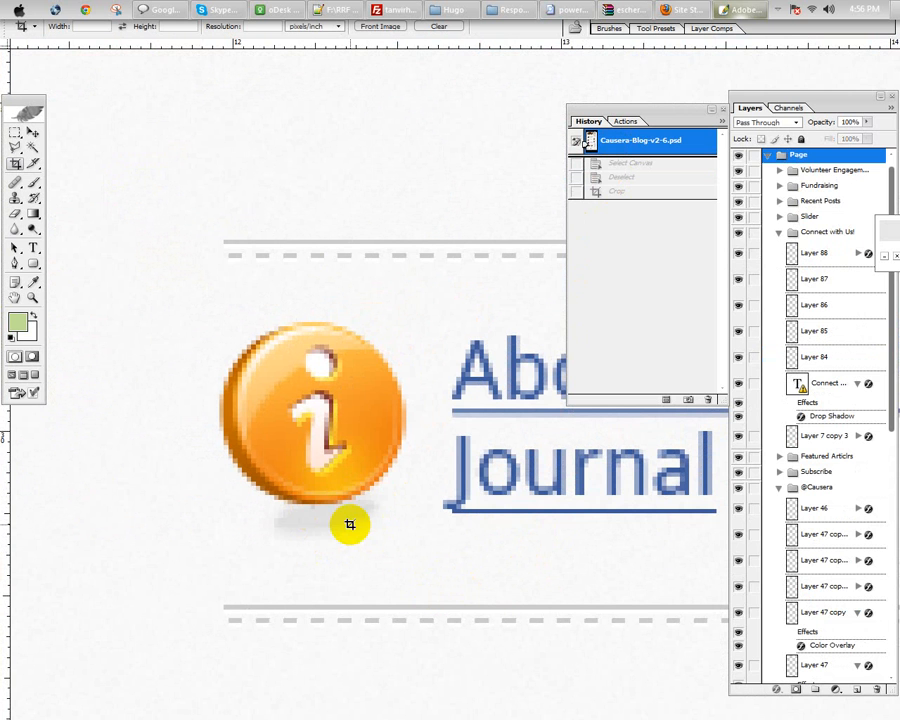
Step: Reveal the layers of the "About Nonprofit Fundraising Journal" group by picking its link text, and dismiss the error
key(t)
click(470, 345)
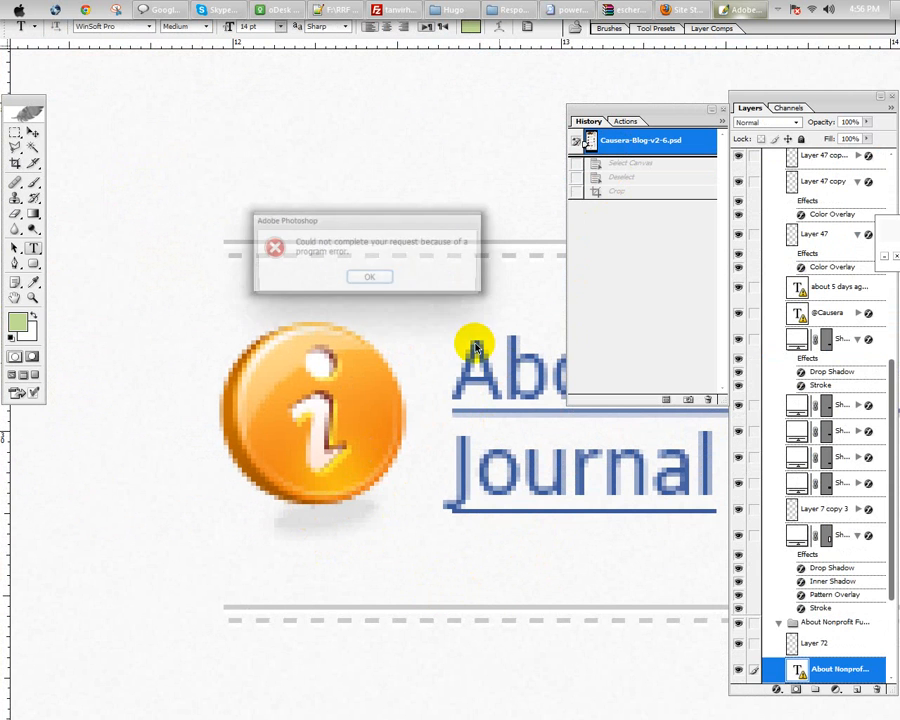
click(374, 278)
scroll(760, 477, down, 5)
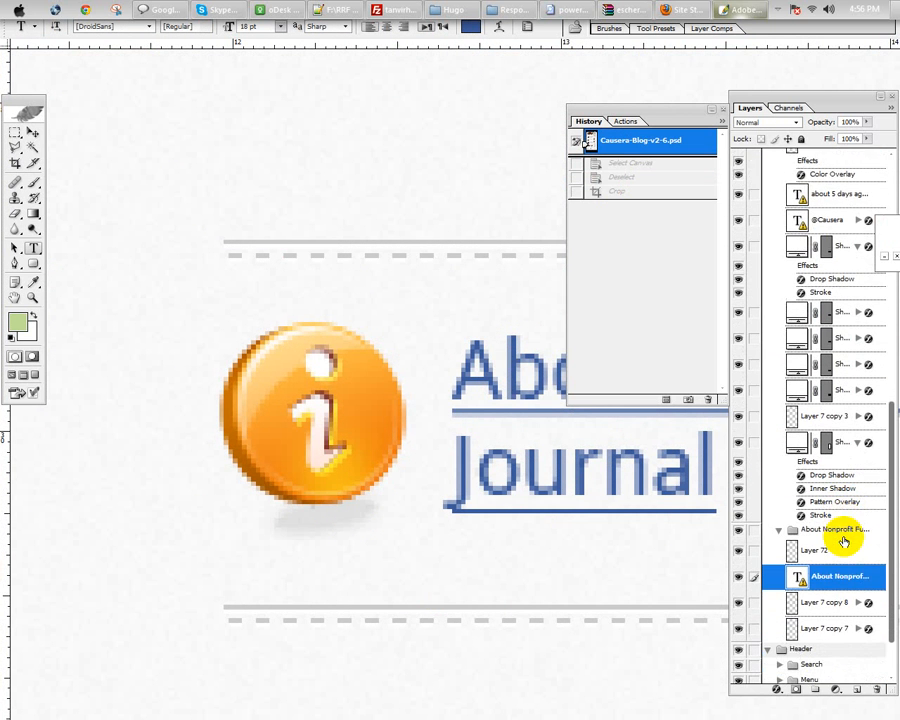
Step: Toggle the visibility of Layer 7 copy 8 and Layer 72 to check which one holds the info icon
click(737, 557)
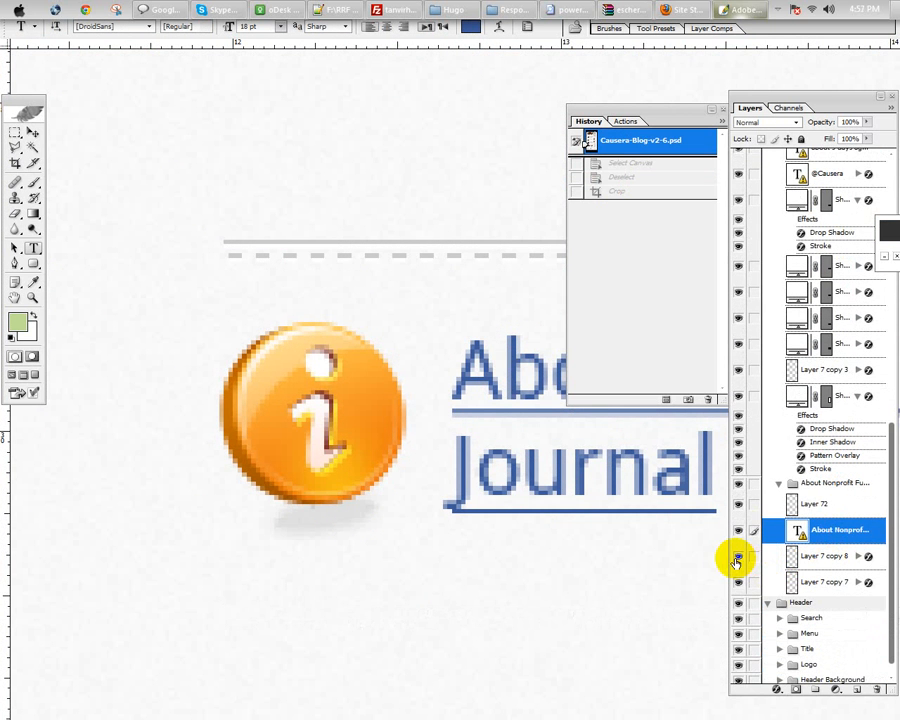
click(737, 557)
click(738, 505)
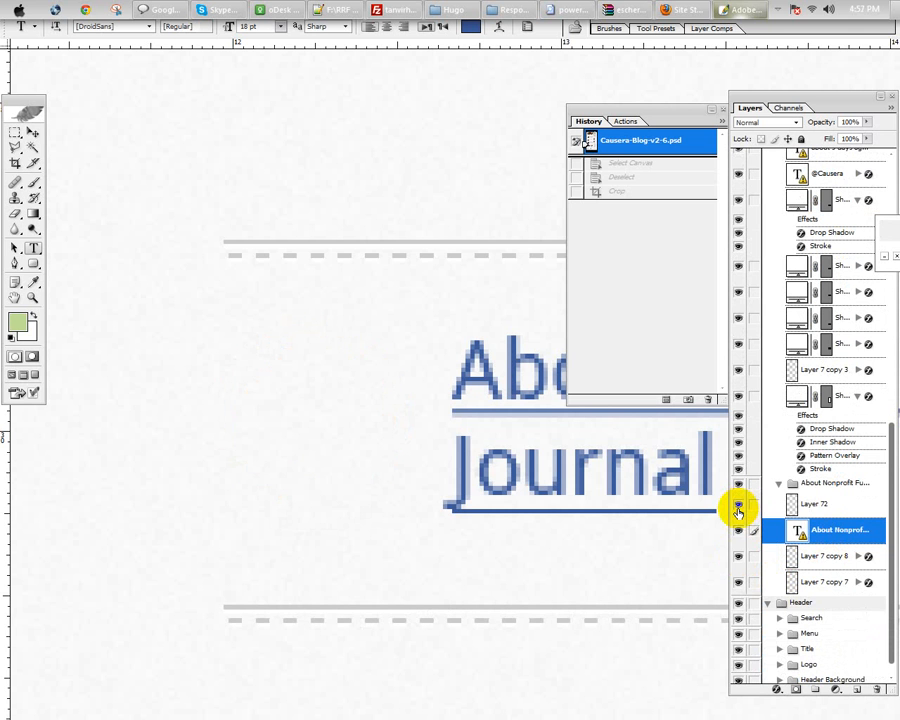
click(738, 507)
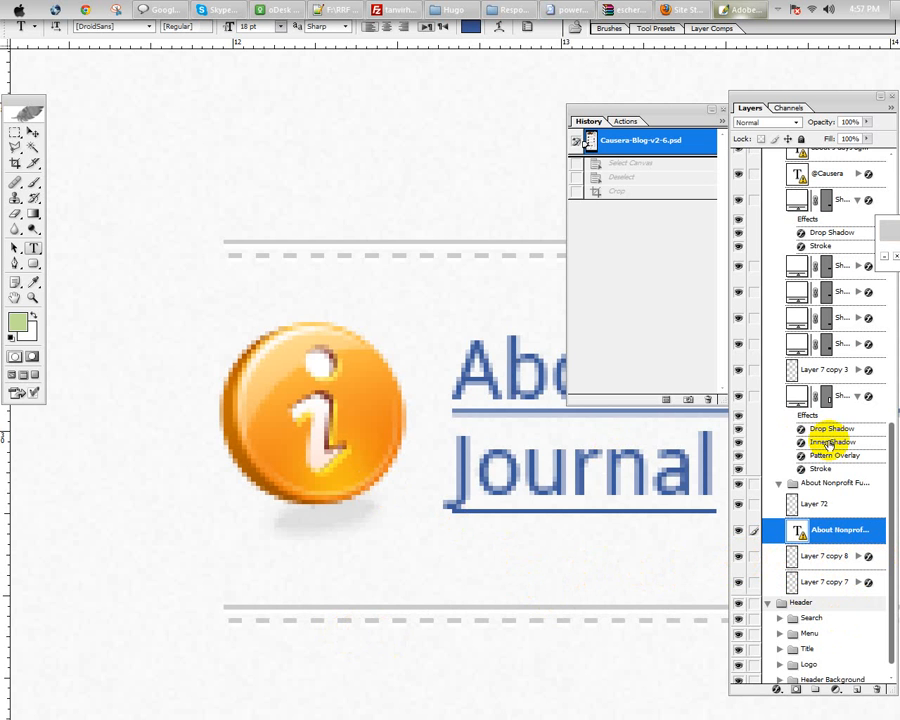
Step: Crop the page design to a small area around the five social icons in the black footer
key(ctrl+minus)
key(ctrl+minus)
key(ctrl+minus)
key(ctrl+minus)
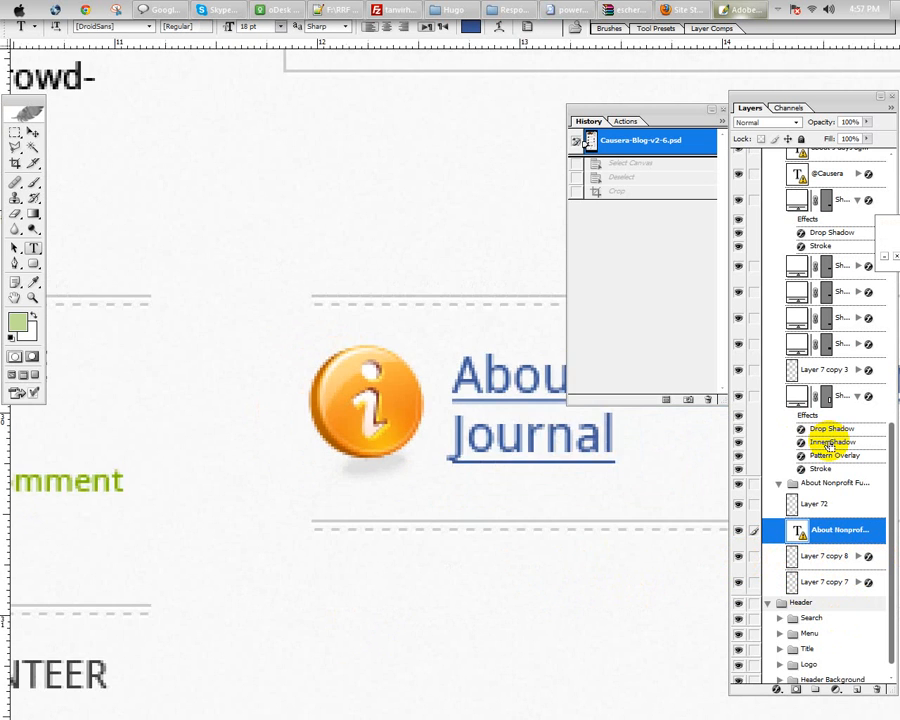
key(ctrl+minus)
key(ctrl+minus)
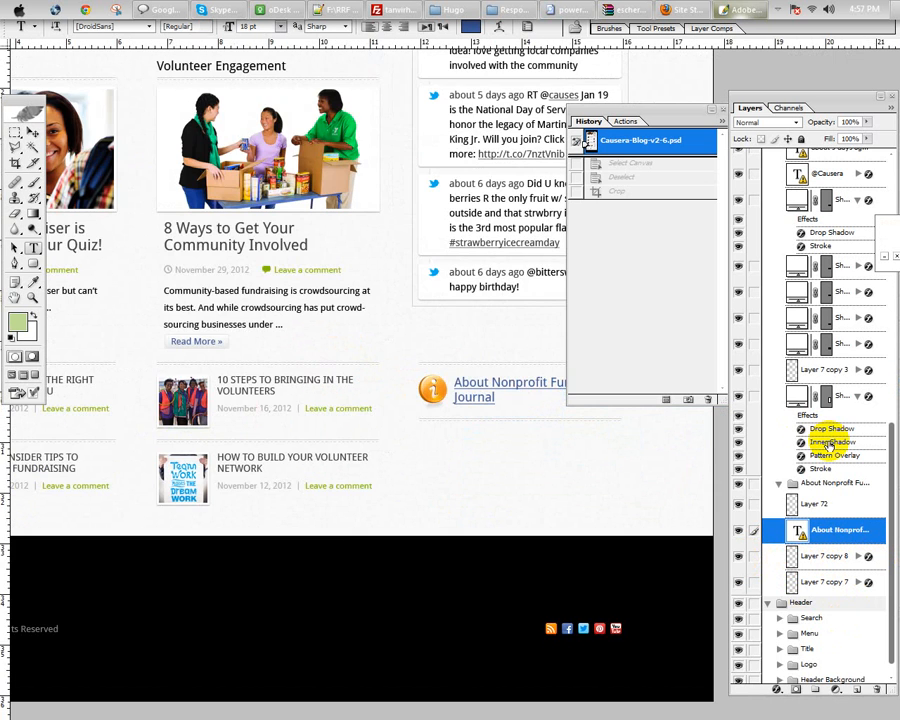
drag(268, 360, 475, 570)
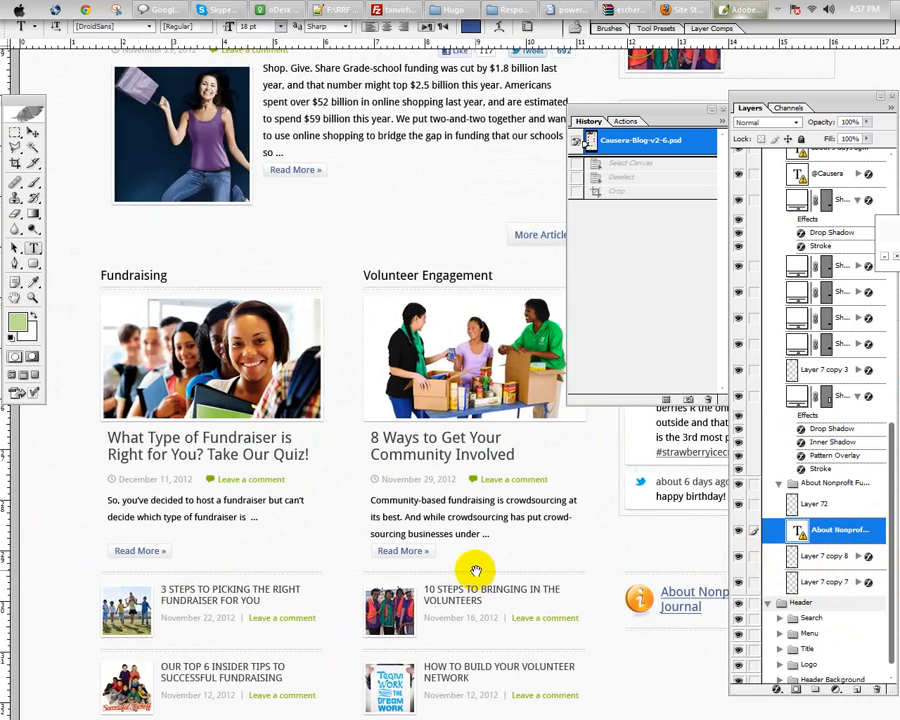
drag(306, 330, 304, 483)
drag(438, 652, 221, 228)
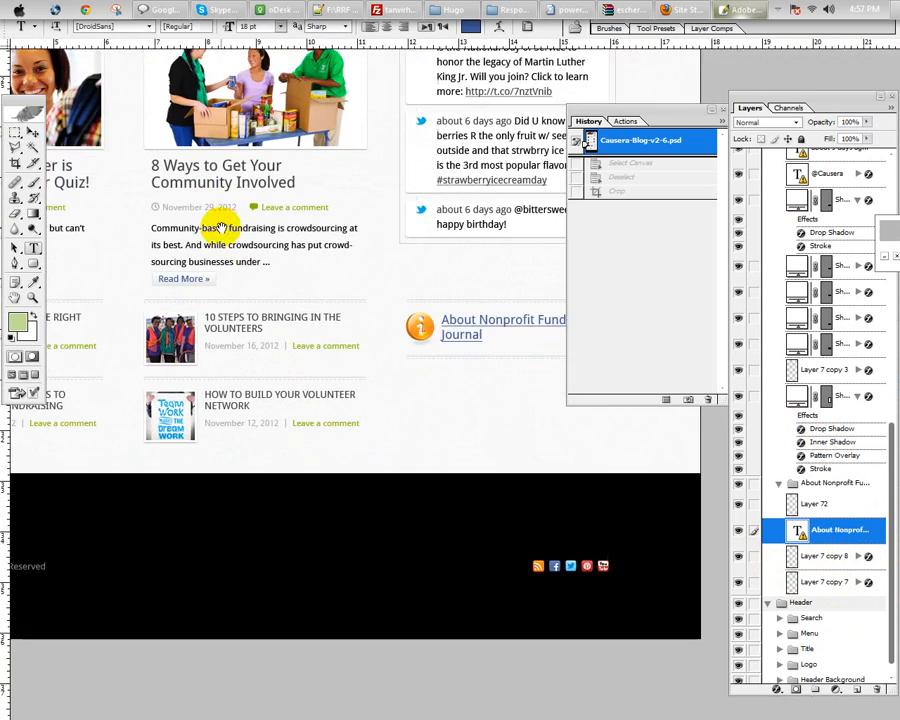
drag(386, 451, 286, 381)
drag(375, 430, 577, 548)
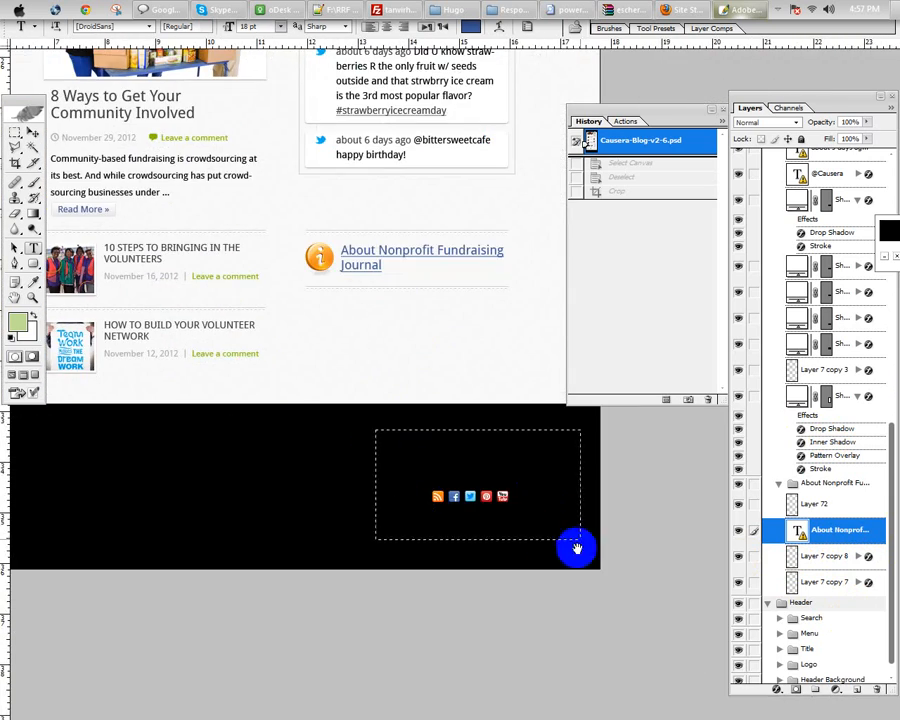
drag(414, 581, 296, 659)
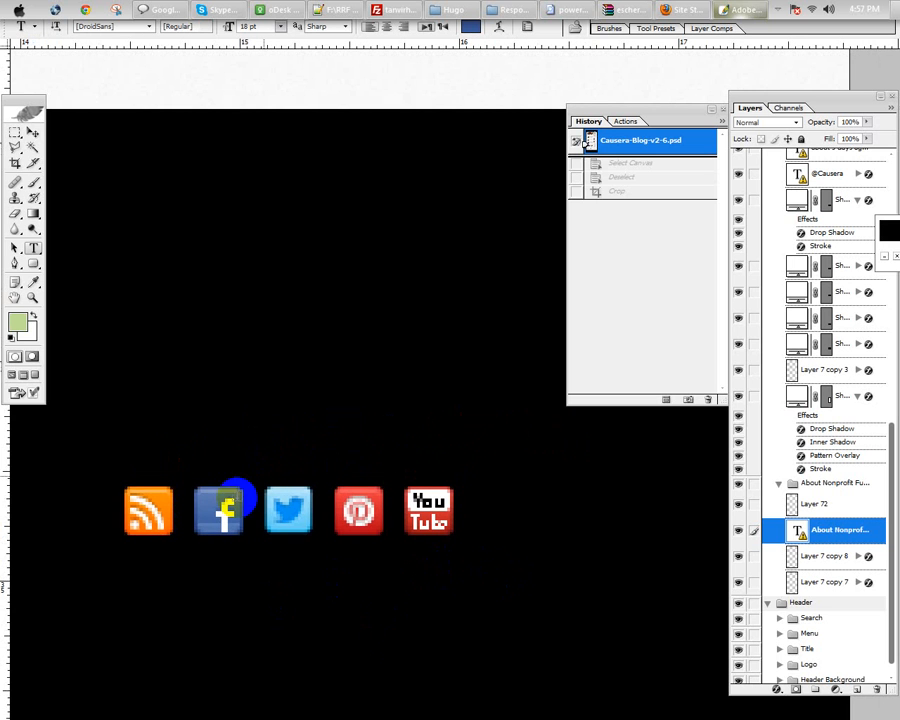
key(c)
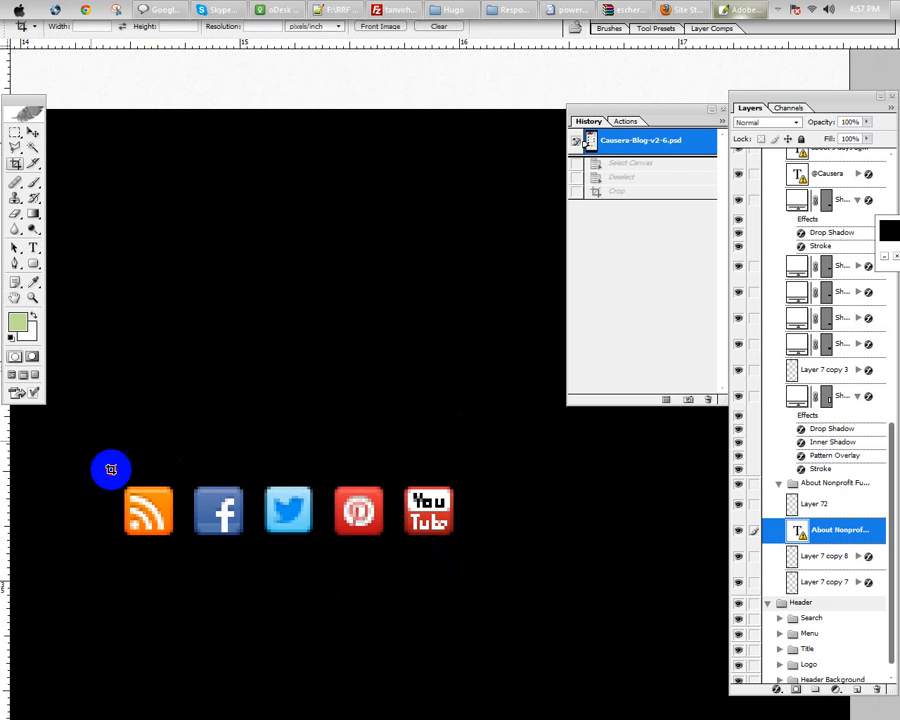
drag(86, 436, 502, 579)
key(Return)
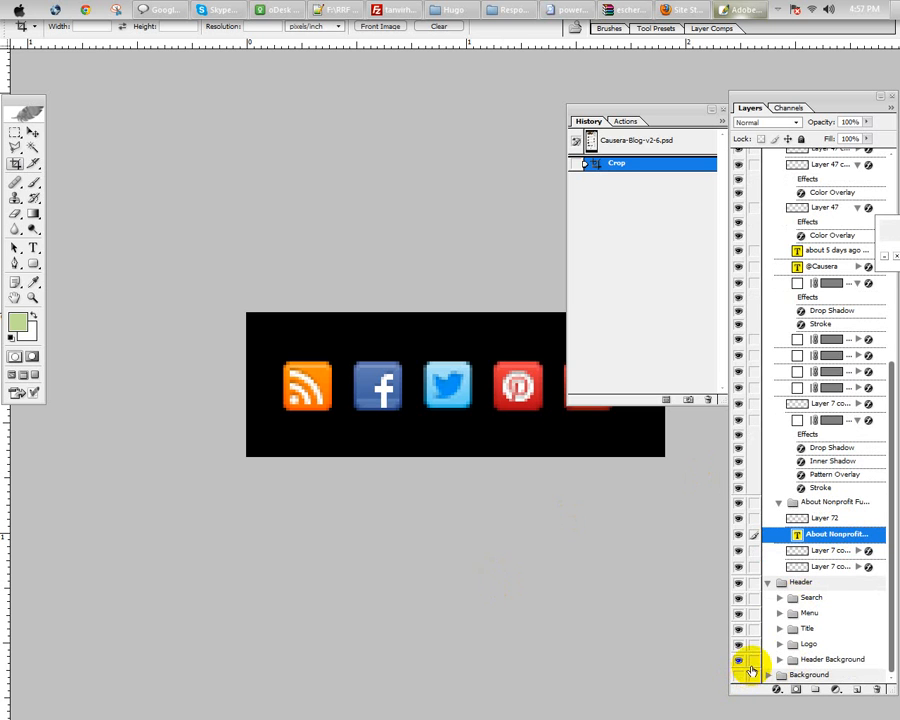
Step: Isolate the footer social icons on transparency by hiding the Header and Background groups and the Footer group's black Layer 40
scroll(739, 588, up, 3)
scroll(739, 588, up, 5)
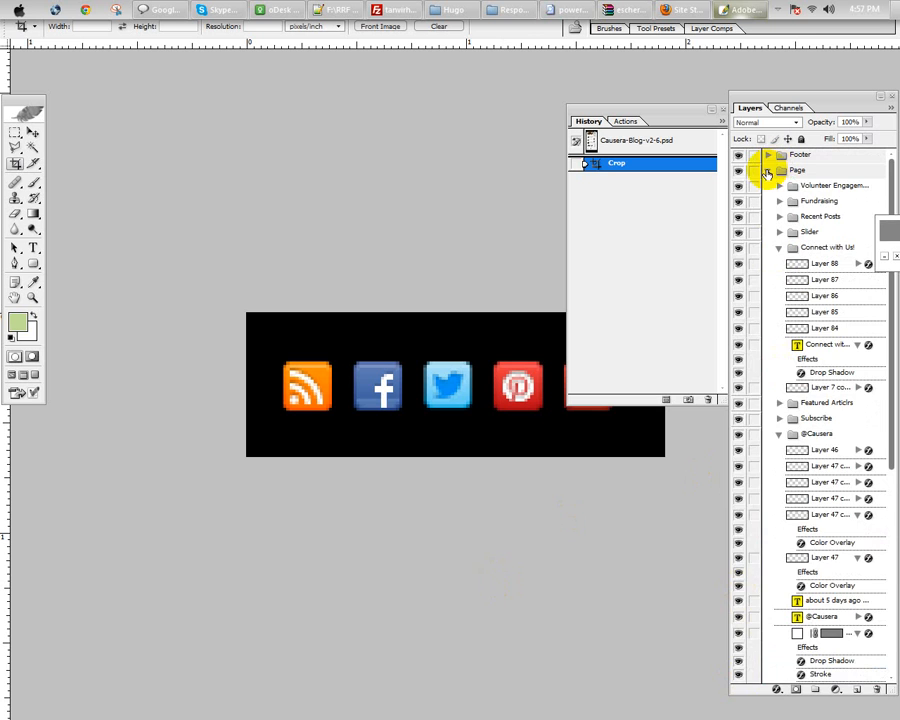
click(768, 170)
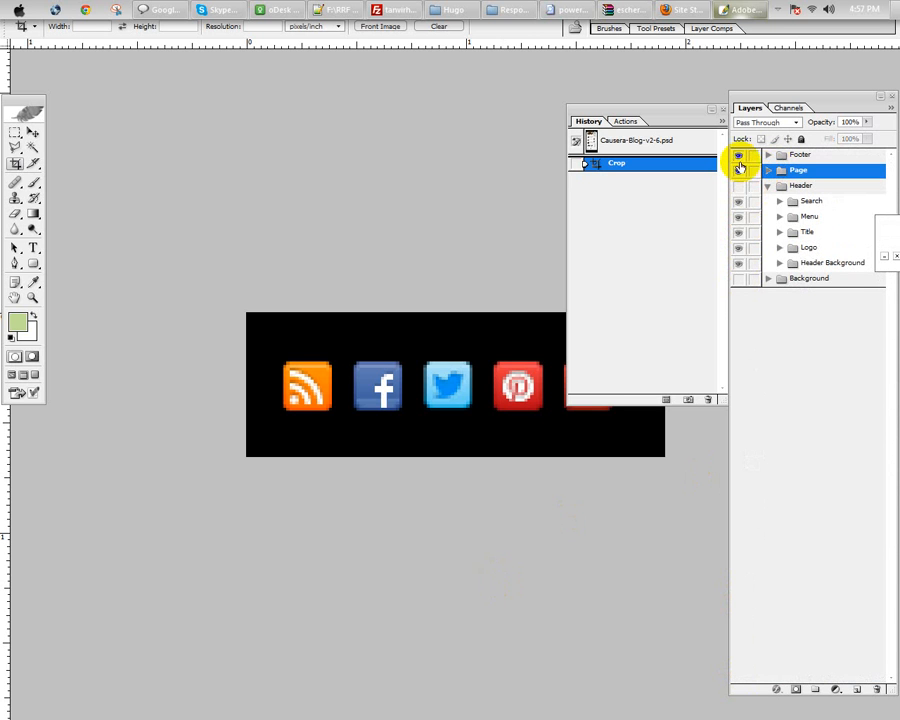
click(740, 170)
click(739, 155)
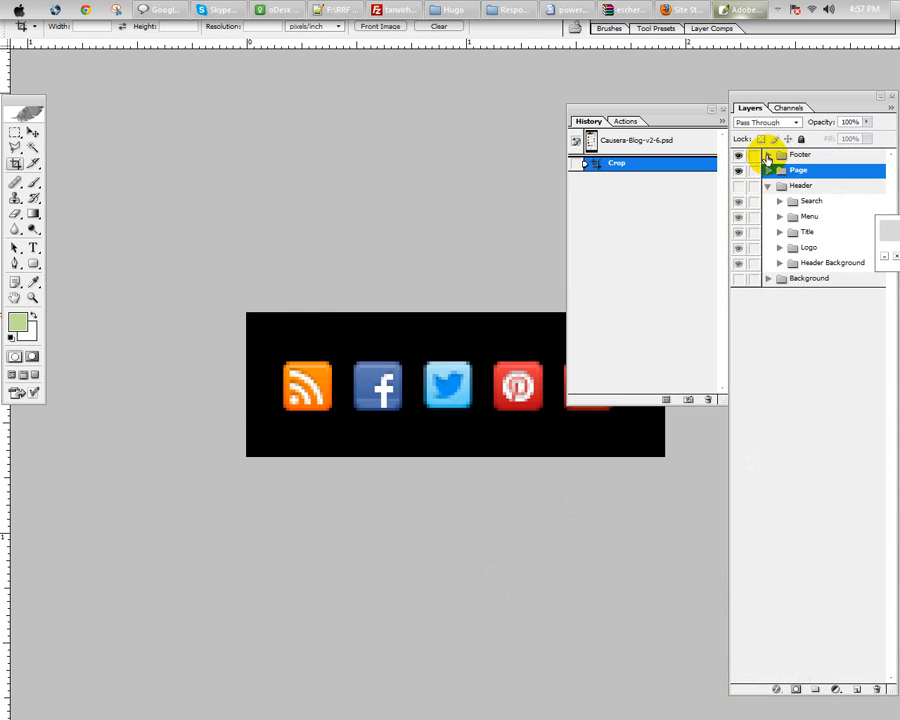
click(767, 155)
click(739, 267)
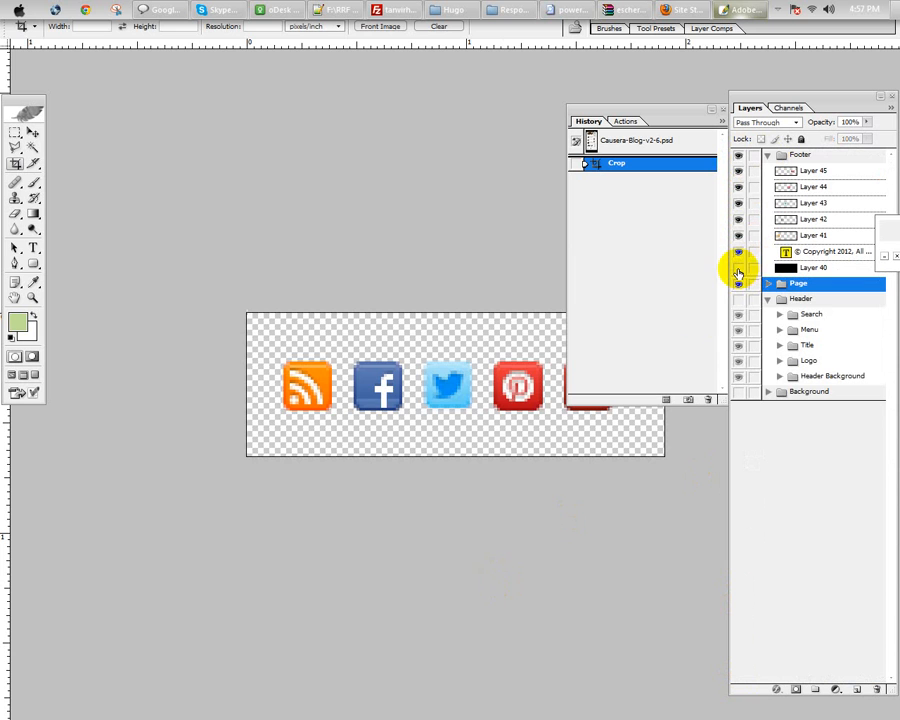
Step: Export the social icons for web as a PNG-24 with transparency, saved to the Desktop as "social"
drag(397, 418, 239, 534)
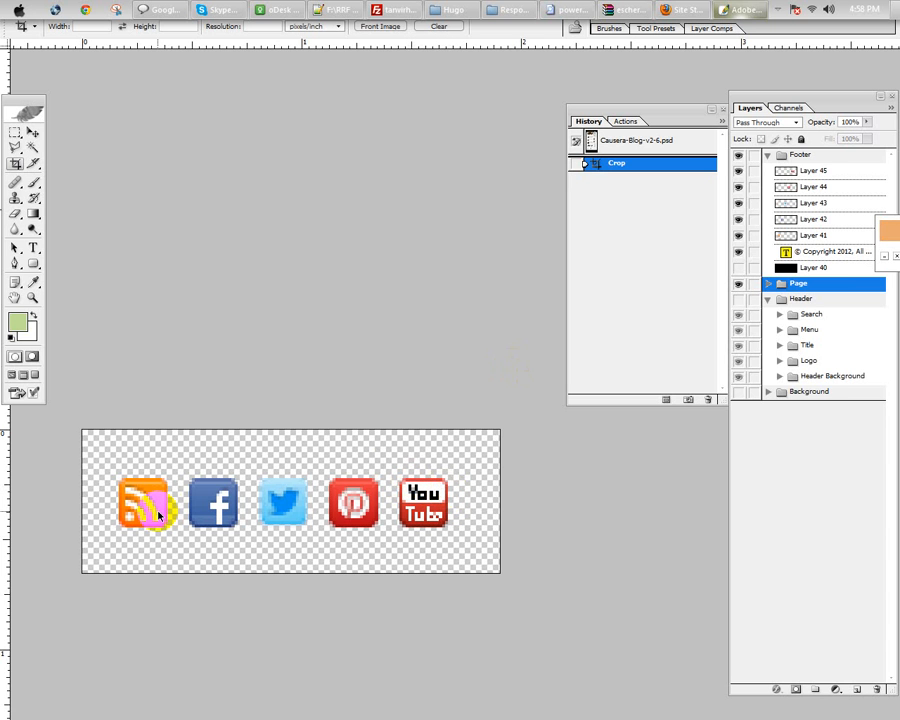
key(super+alt+shift+s)
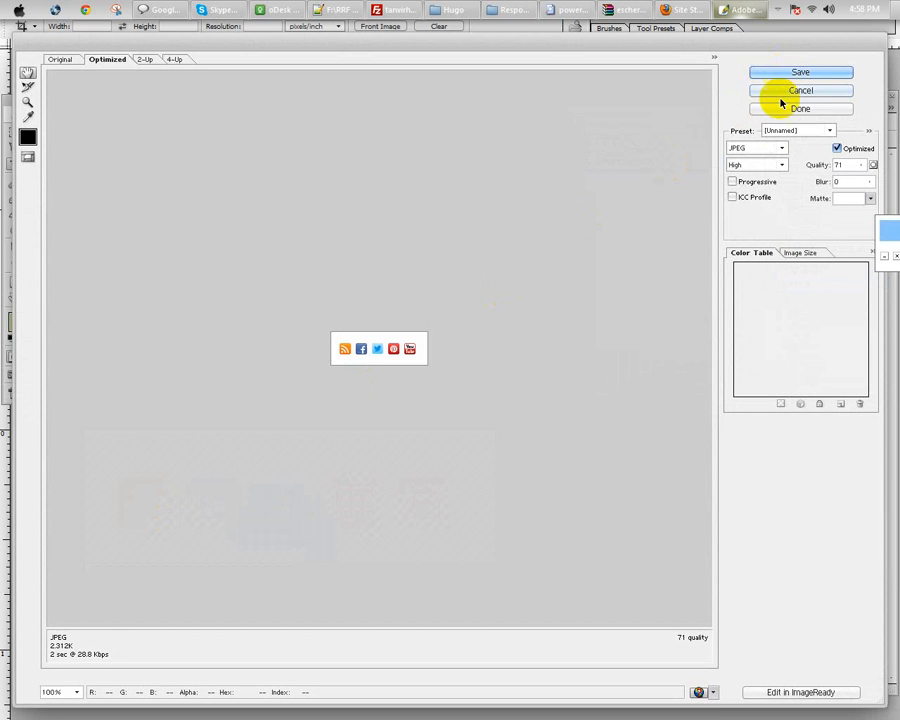
click(780, 147)
click(763, 193)
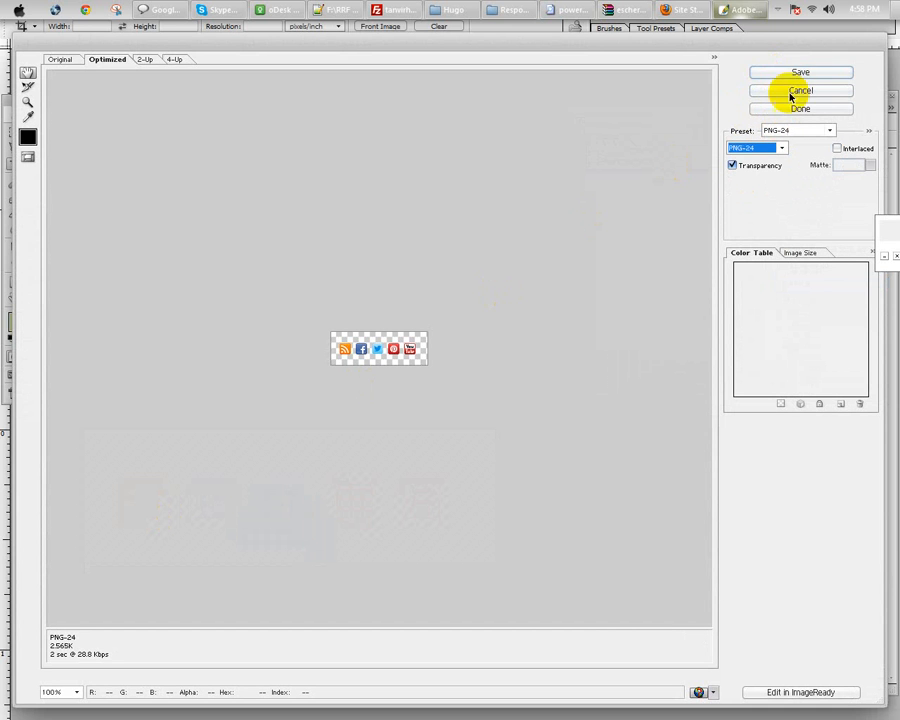
click(781, 74)
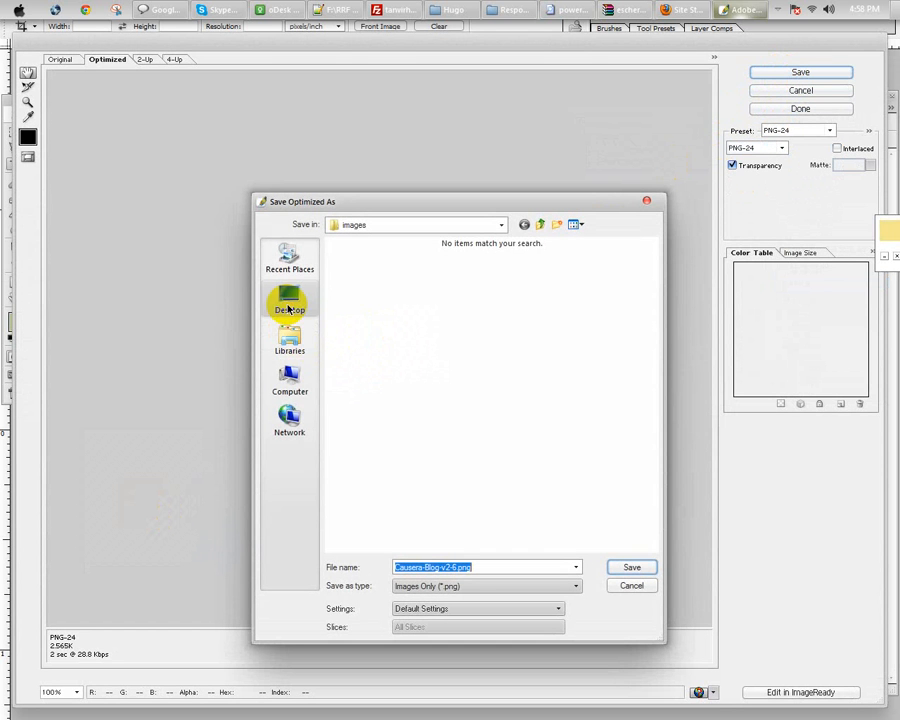
click(289, 298)
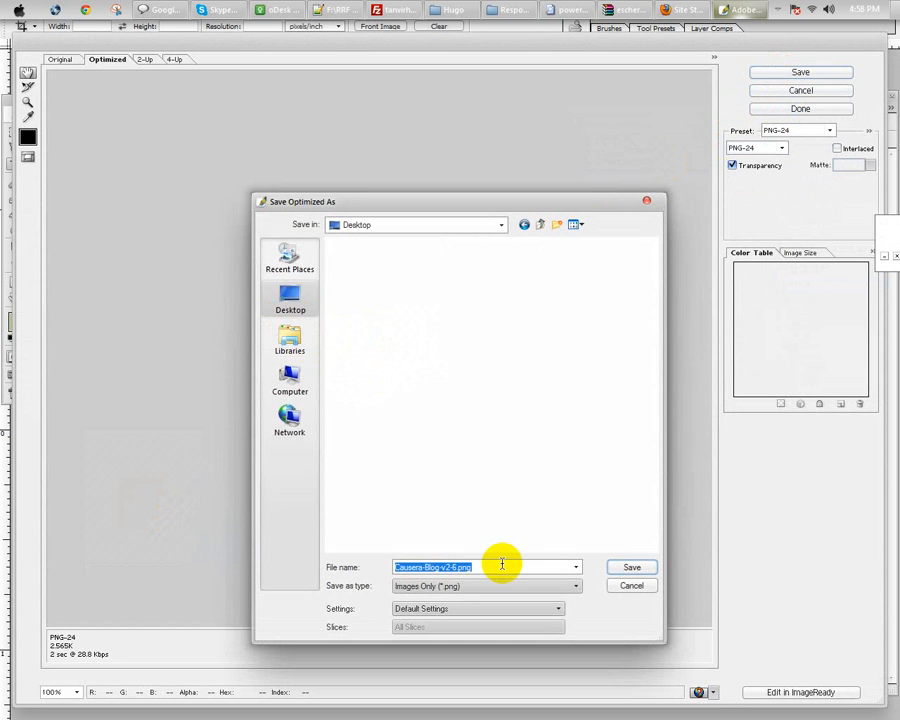
text(social)
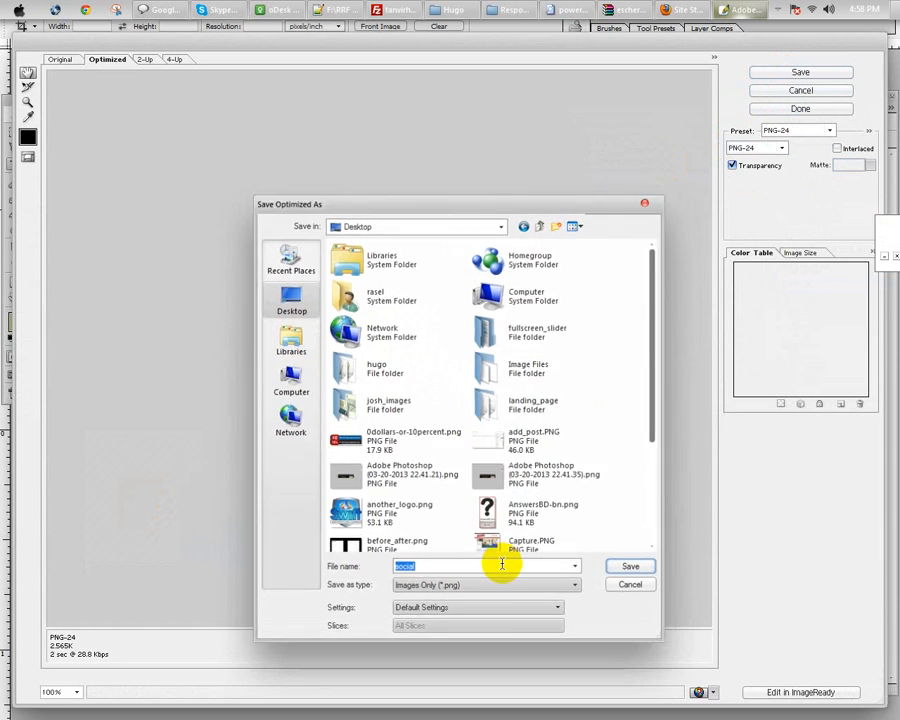
key(Return)
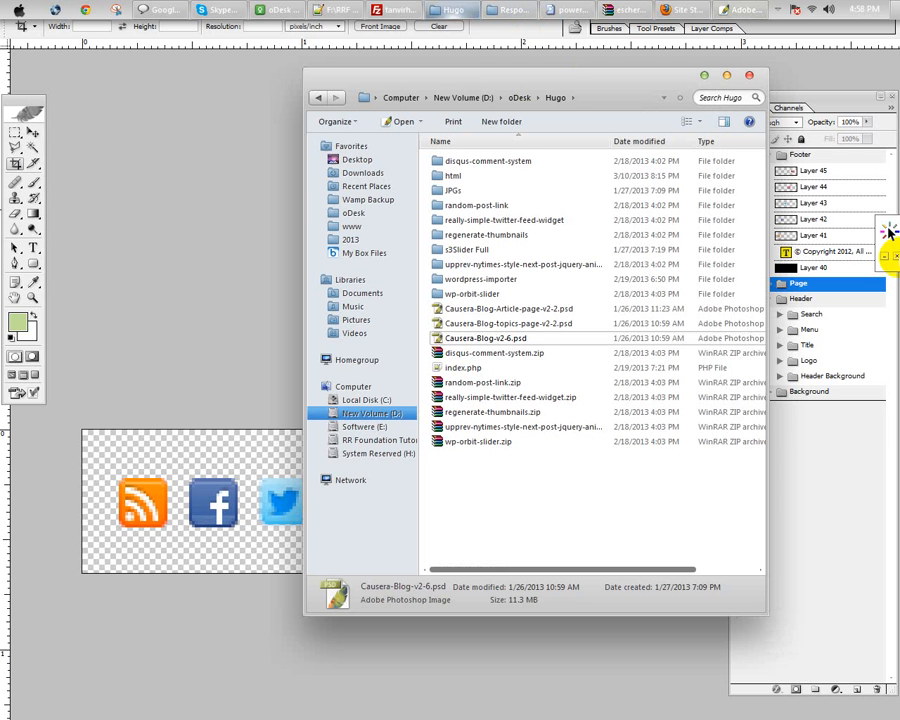
Step: Switch to the file explorer, locate social.png on the Desktop and open it in Photoshop
click(357, 161)
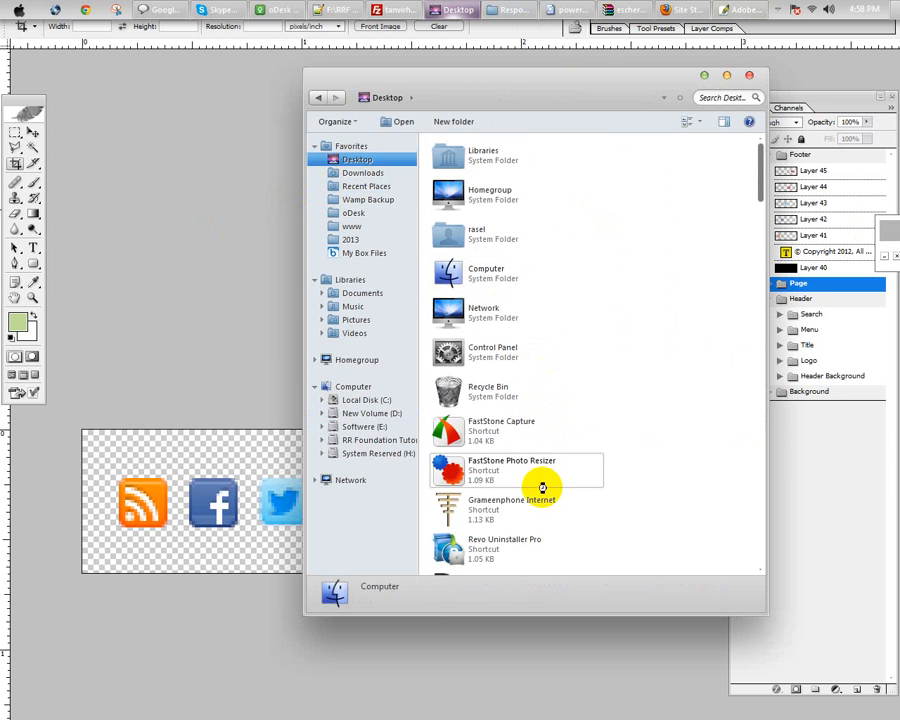
scroll(540, 485, down, 5)
scroll(540, 485, up, 5)
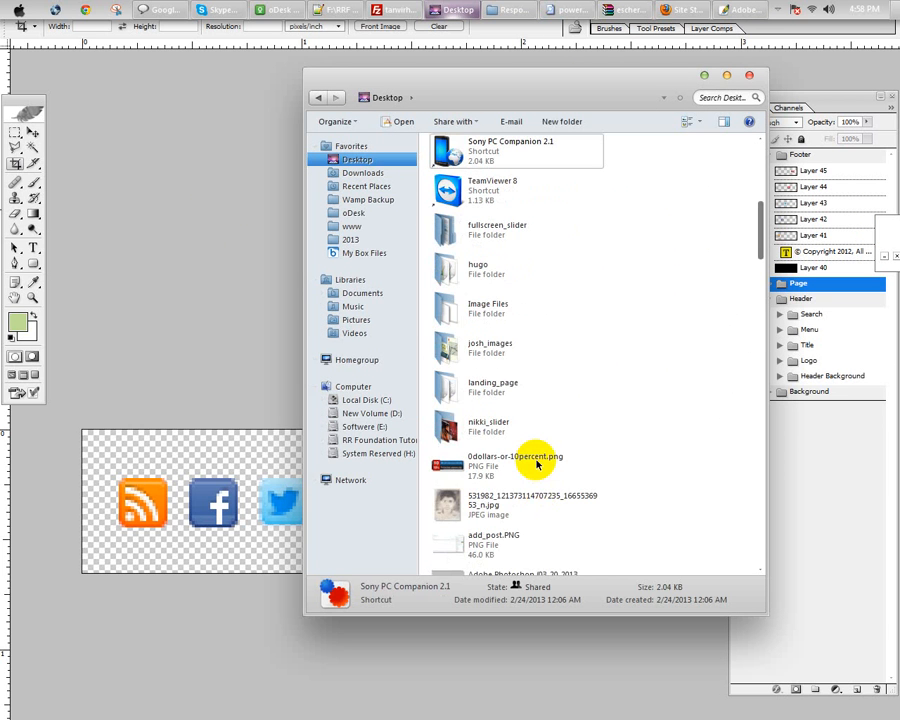
scroll(538, 463, down, 5)
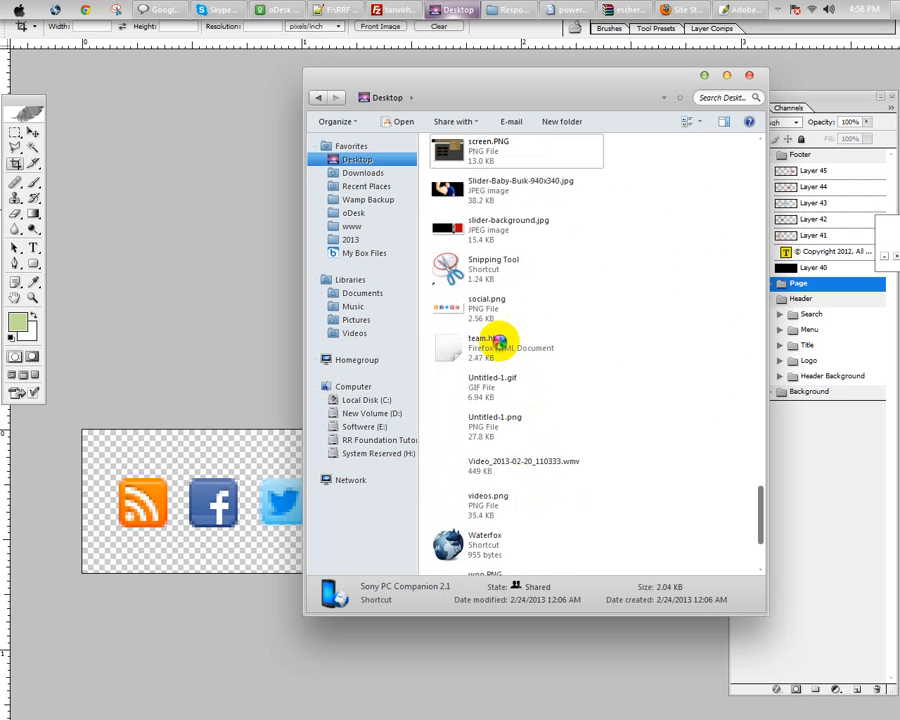
click(485, 306)
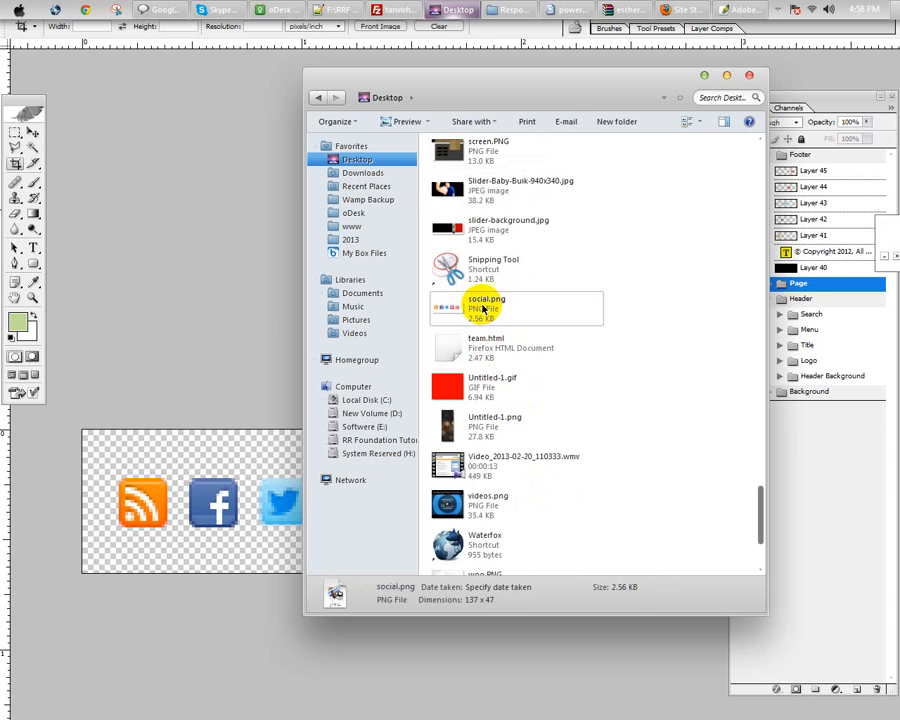
drag(481, 300, 208, 300)
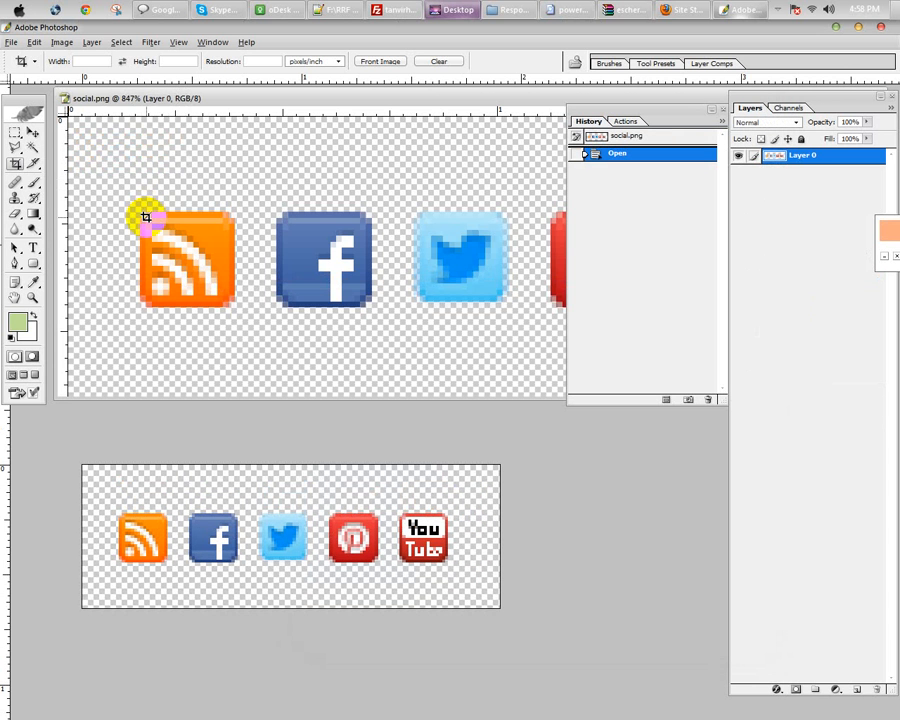
Step: Select the orange RSS icon in social.png and copy it into a new 16 x 16 pixel transparent document
key(m)
drag(97, 170, 264, 348)
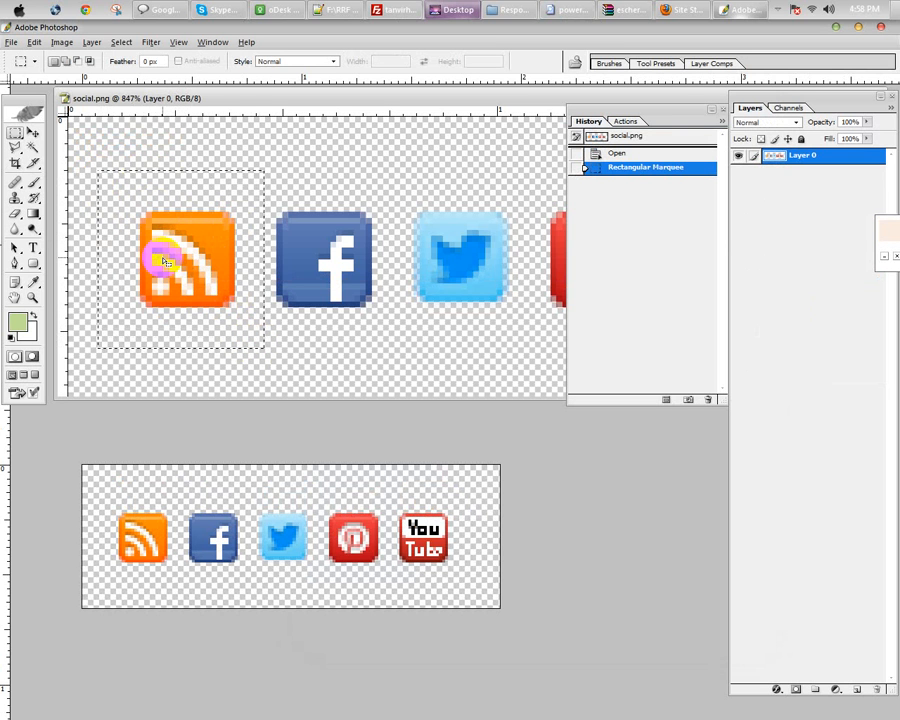
key(ctrl+n)
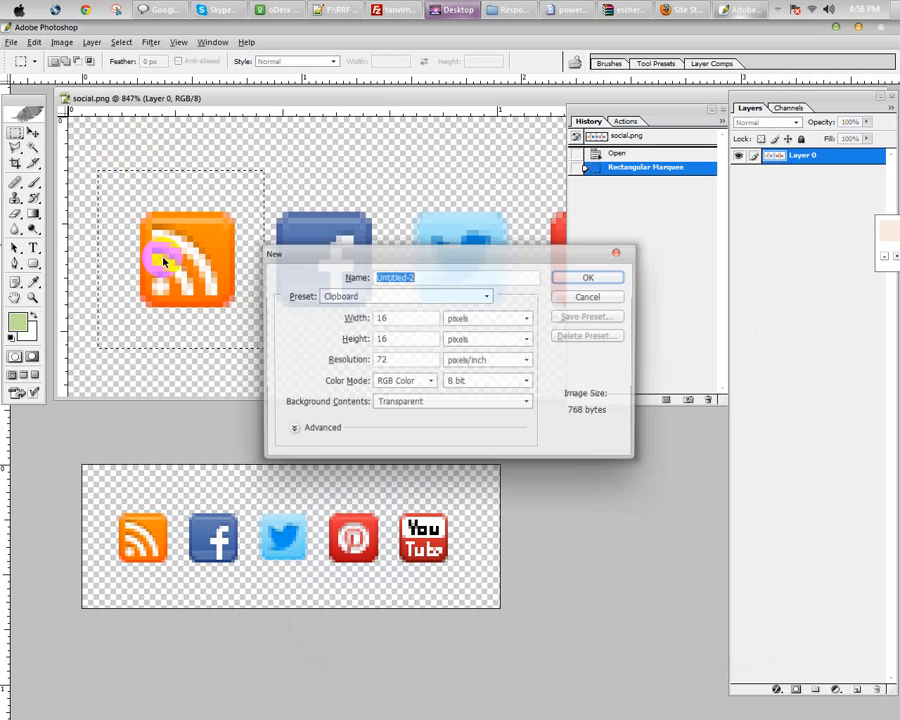
key(Return)
key(ctrl+v)
key(ctrl+plus)
key(ctrl+plus)
key(ctrl+plus)
key(ctrl+plus)
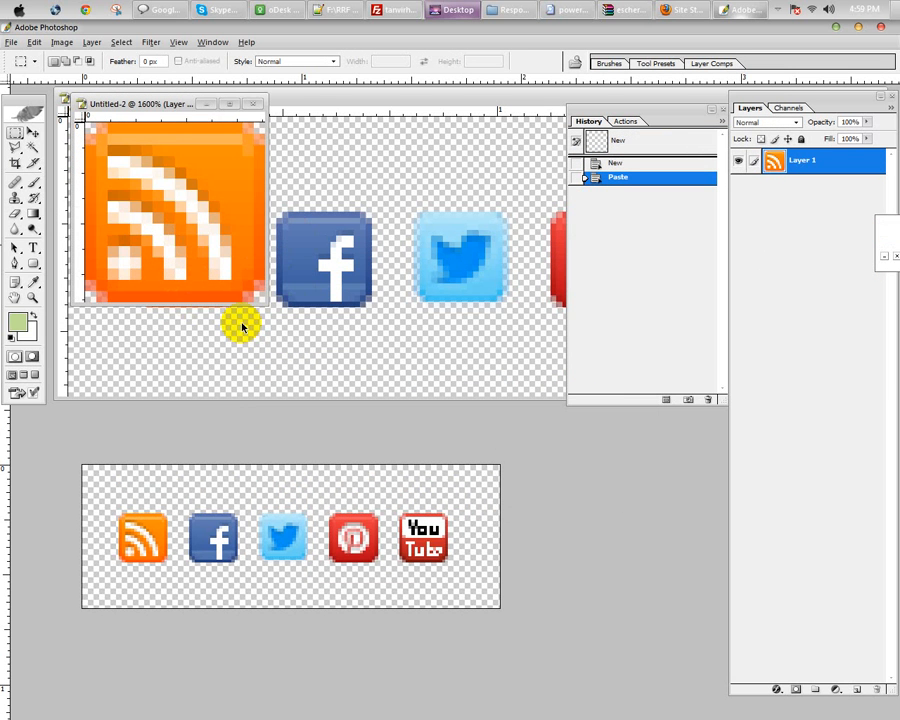
Step: Restore Causera-Blog-v2-6.psd to its opening snapshot and bring the Recent Articles section into closer view
click(384, 505)
key(ctrl+plus)
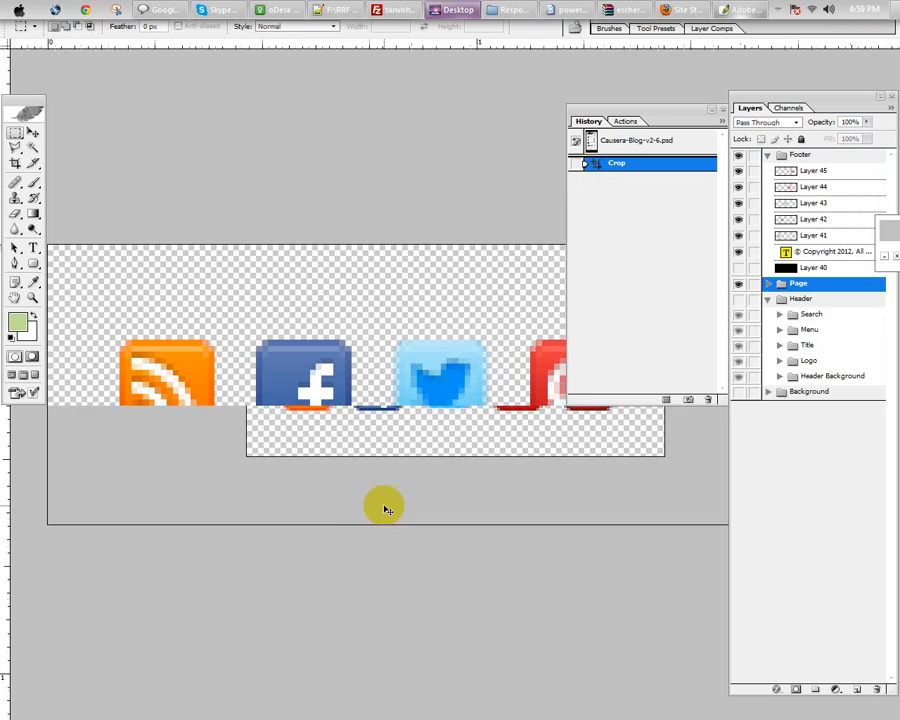
click(620, 140)
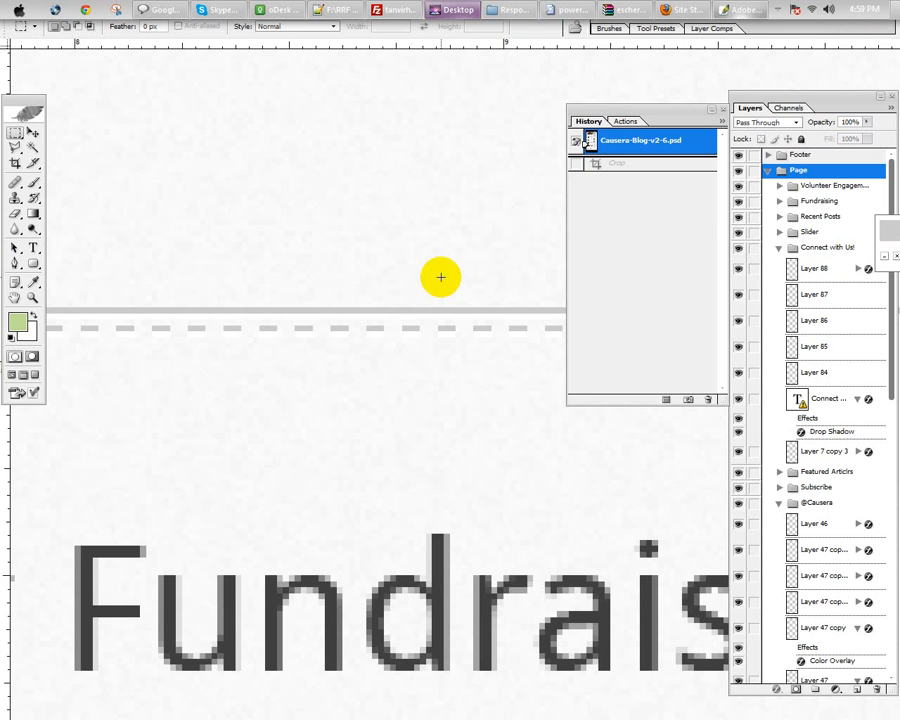
key(ctrl+0)
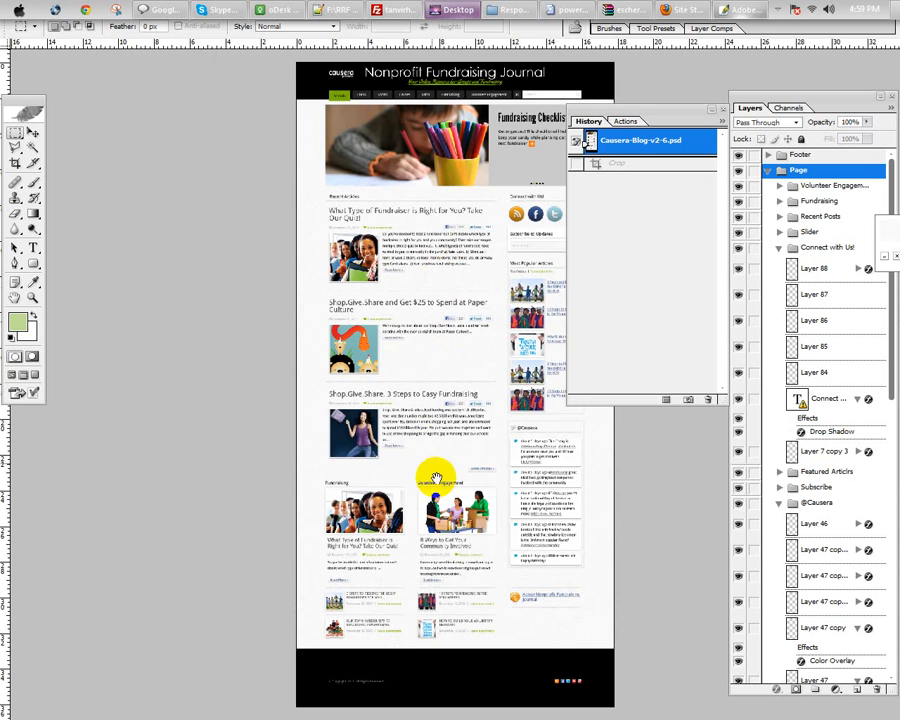
ctrl+click(456, 420)
drag(424, 456, 330, 568)
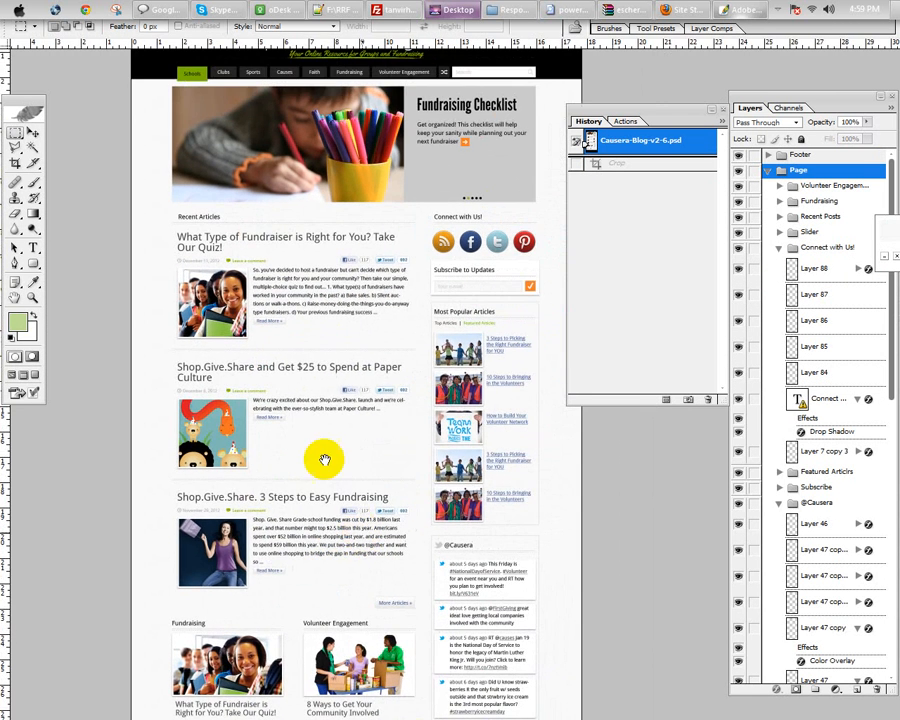
ctrl+click(301, 399)
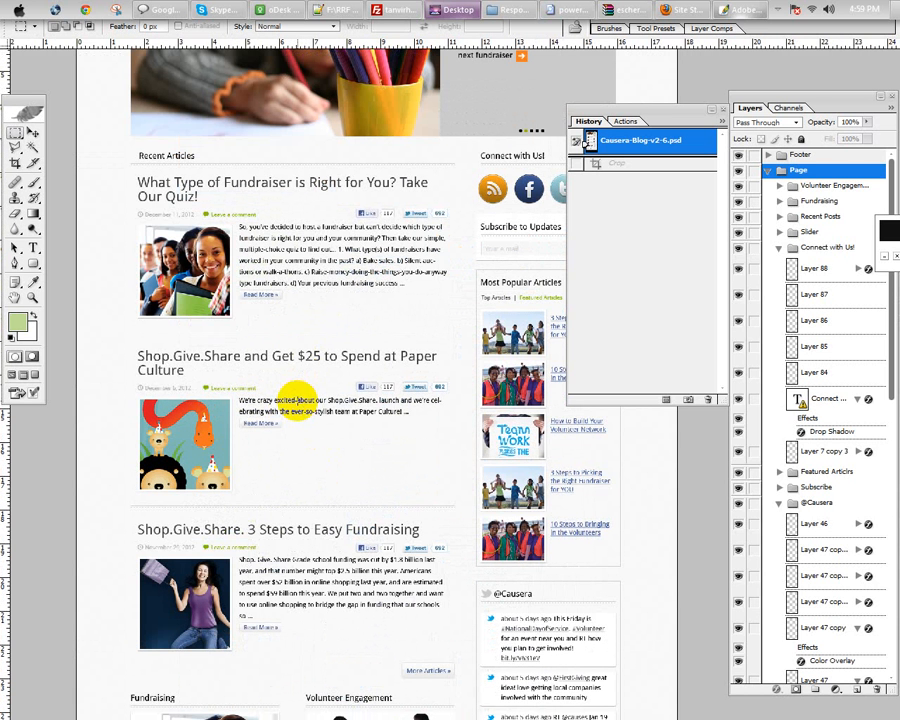